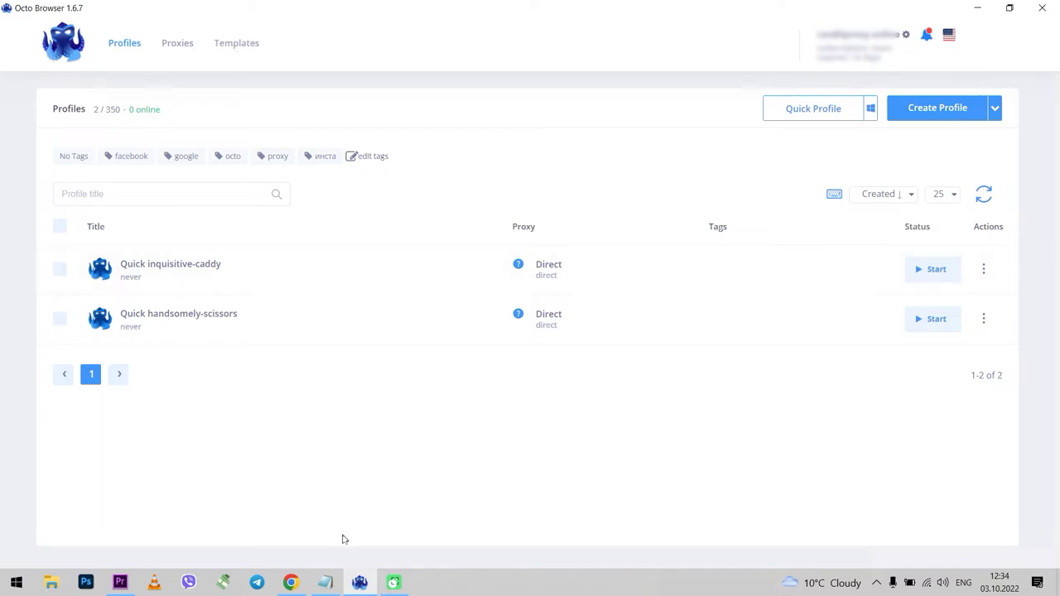
Check the iProxy.online dashboard in Chrome, then come back to Octo Browser's profiles list.
click(291, 583)
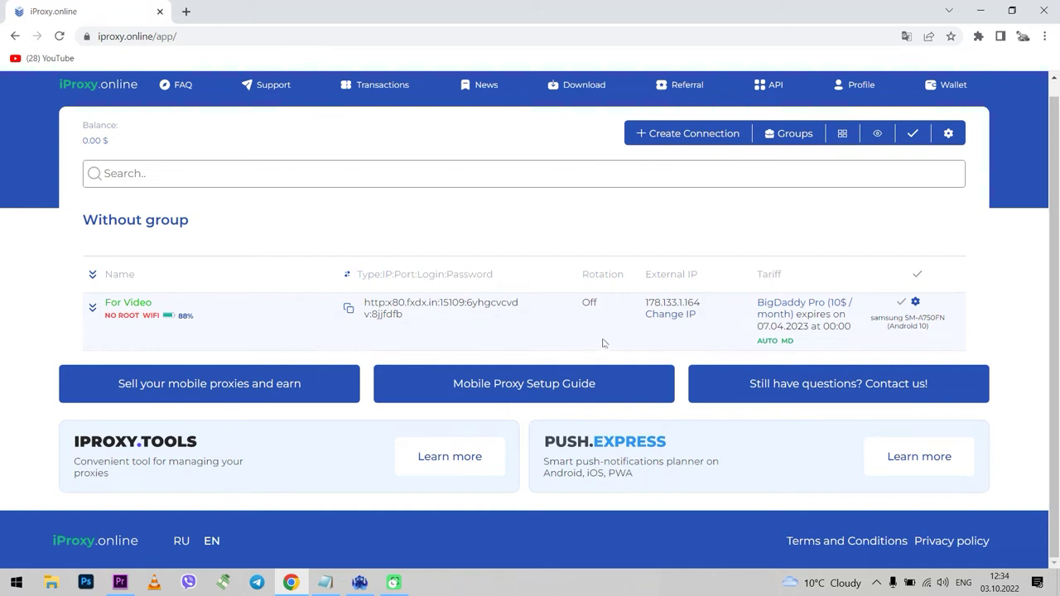
click(359, 585)
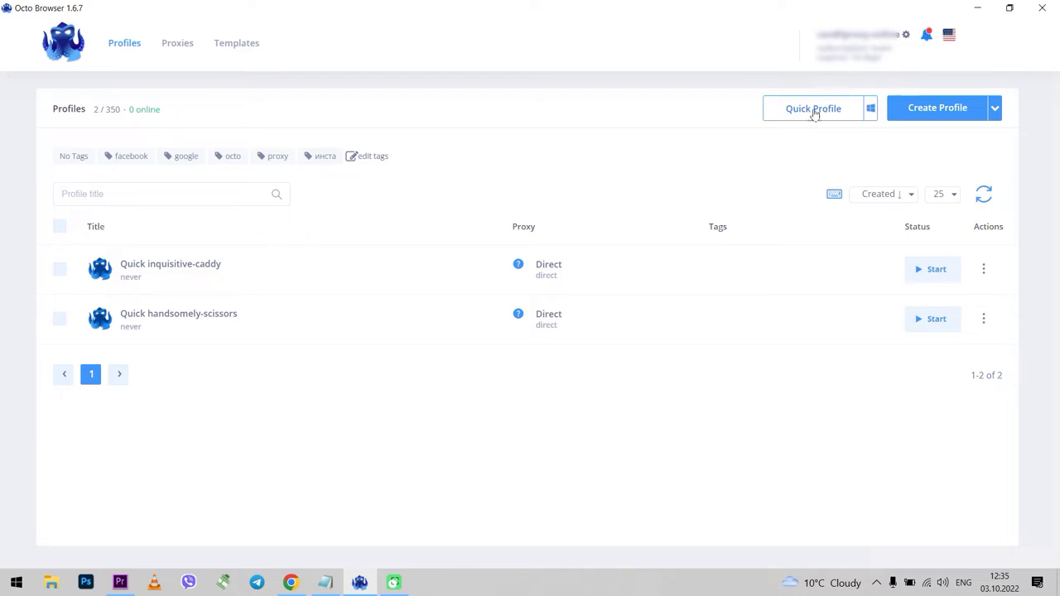
Create a Windows quick profile, Quick rhetorical-millennium, then launch it once and close its browser.
click(821, 115)
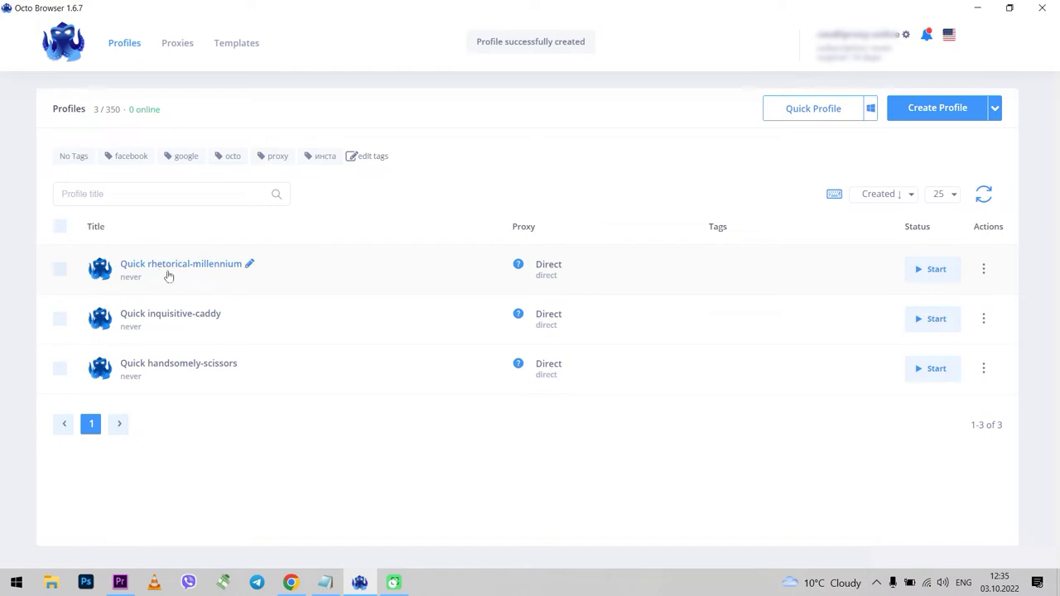
click(871, 116)
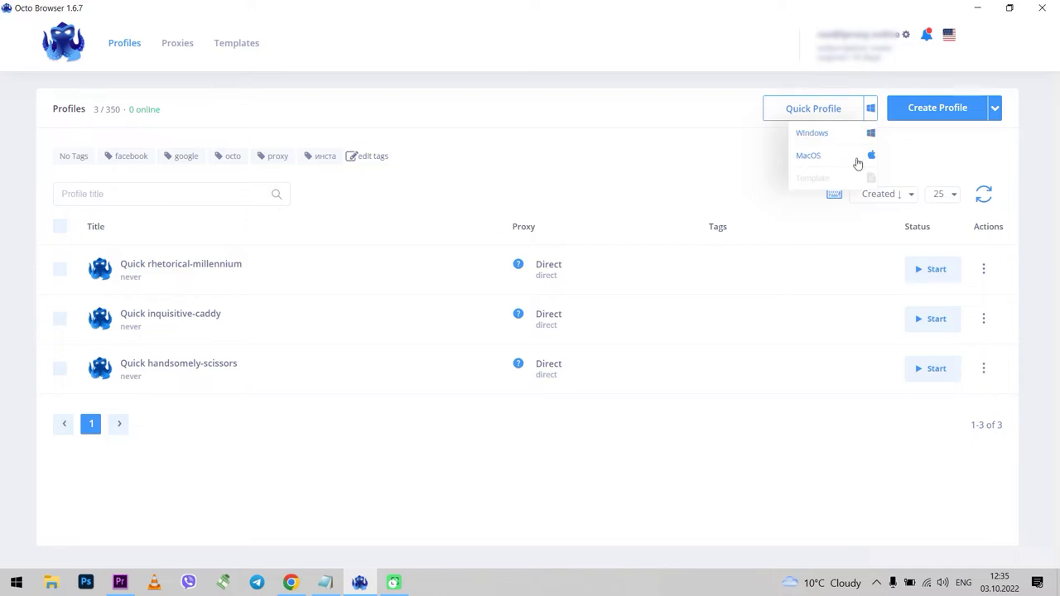
click(843, 134)
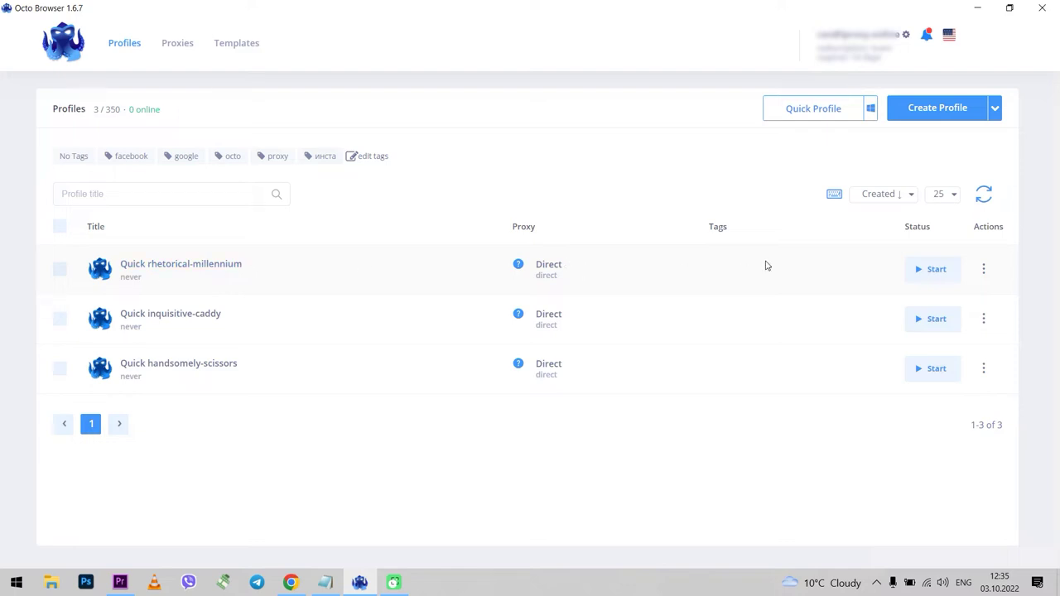
click(922, 270)
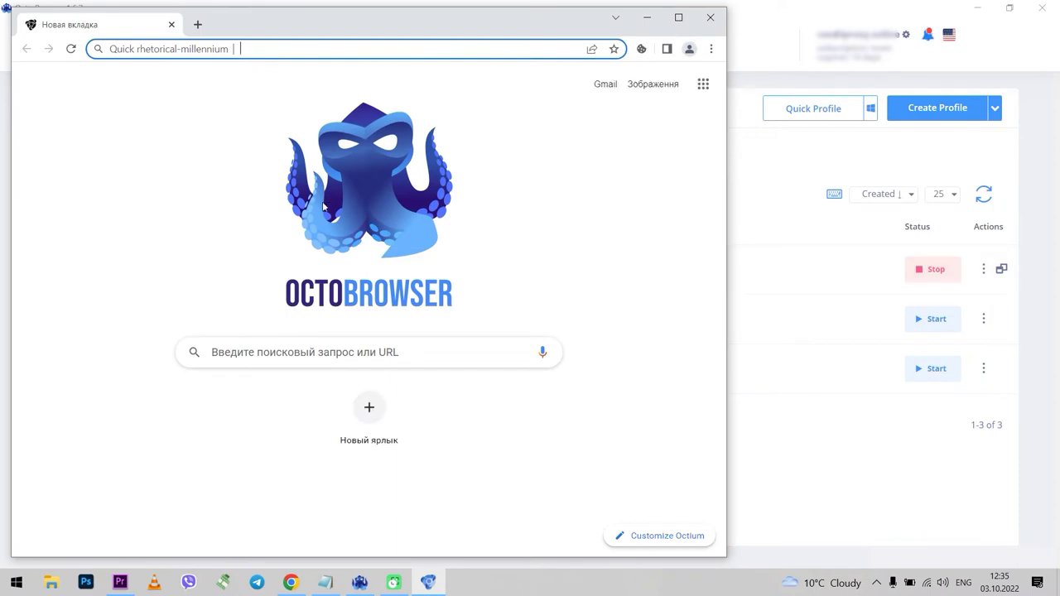
click(709, 18)
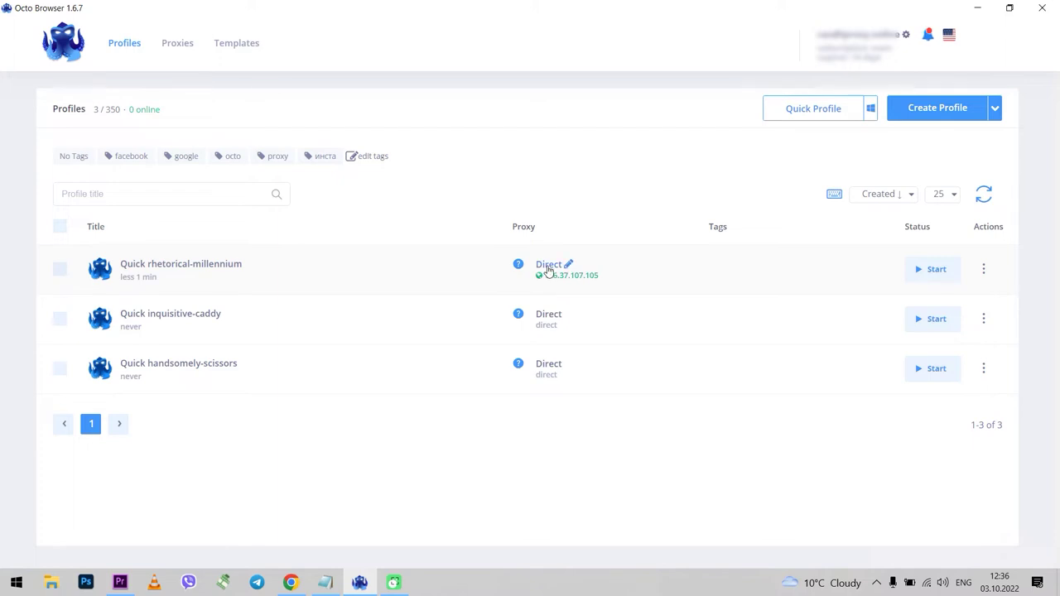
Open the first profile's quick edit and toggle its facebook, google, octo and инста tags.
click(548, 270)
click(564, 230)
click(204, 269)
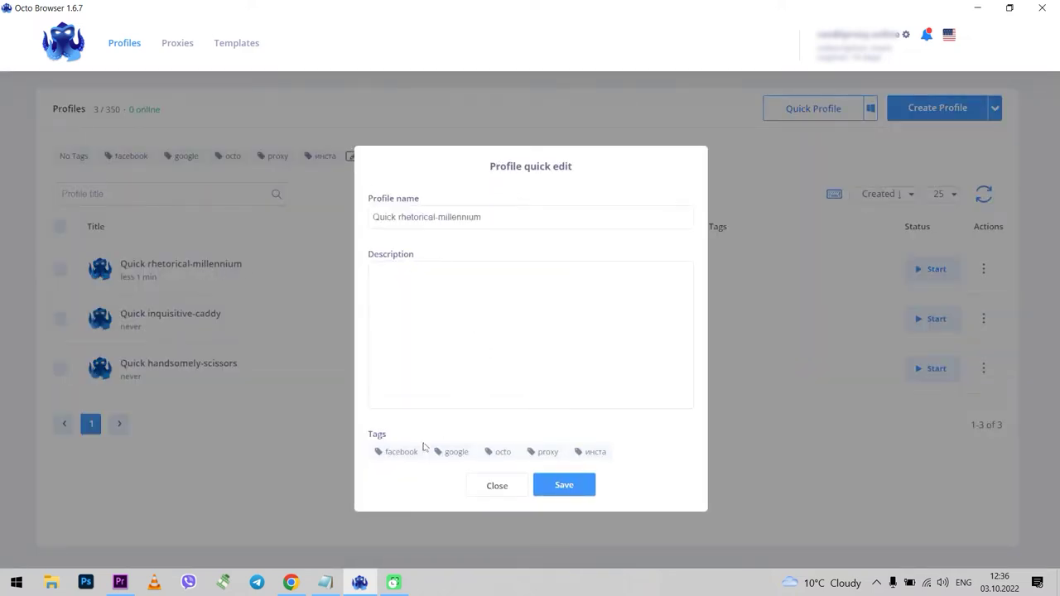
click(399, 453)
click(457, 453)
click(501, 454)
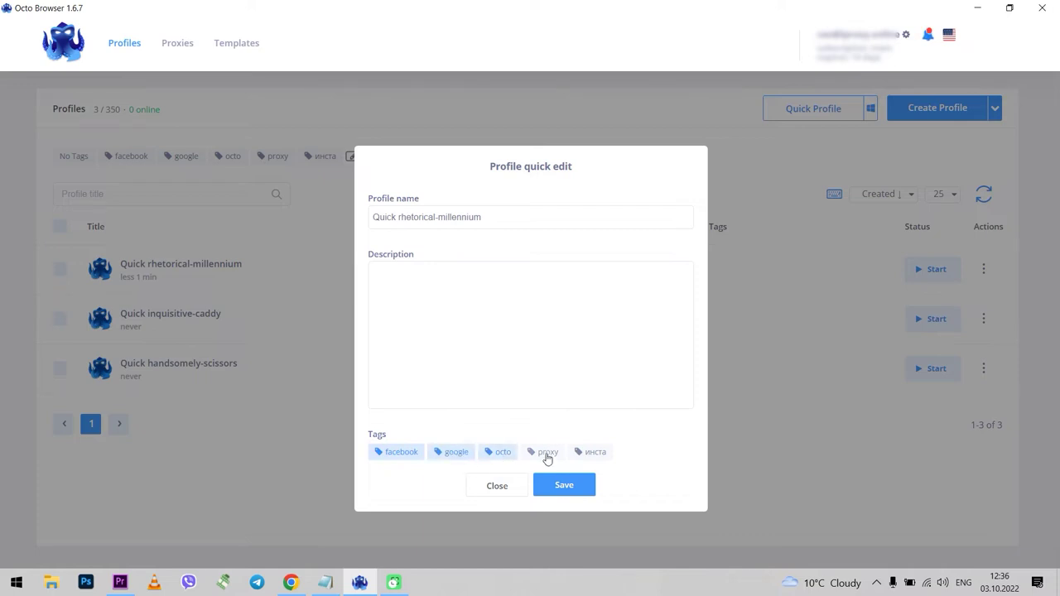
click(582, 455)
click(498, 455)
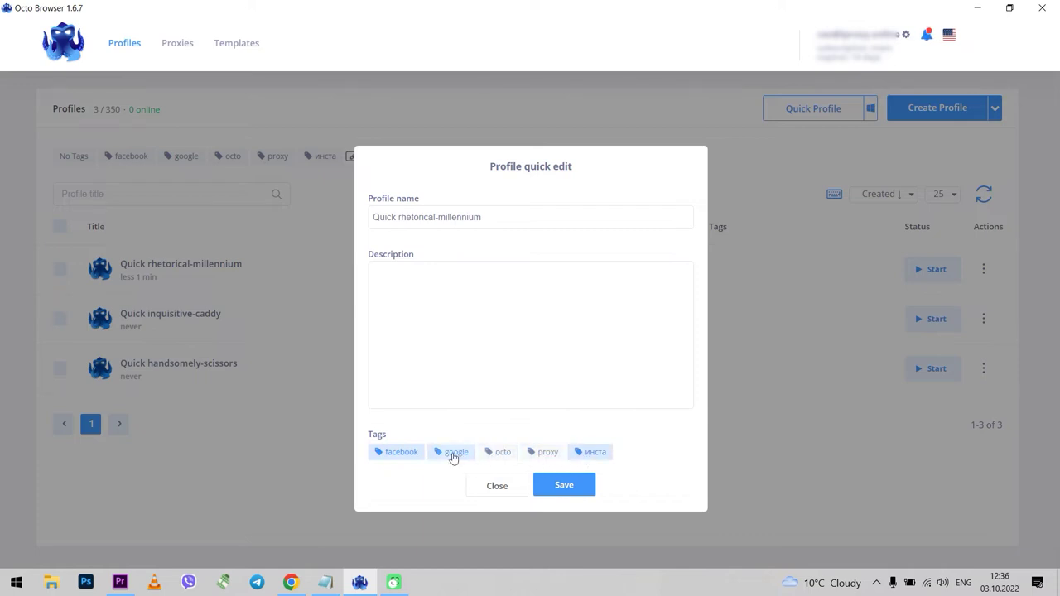
click(403, 454)
Rename the profile to 123, drop the инста tag, and save.
drag(504, 217, 344, 216)
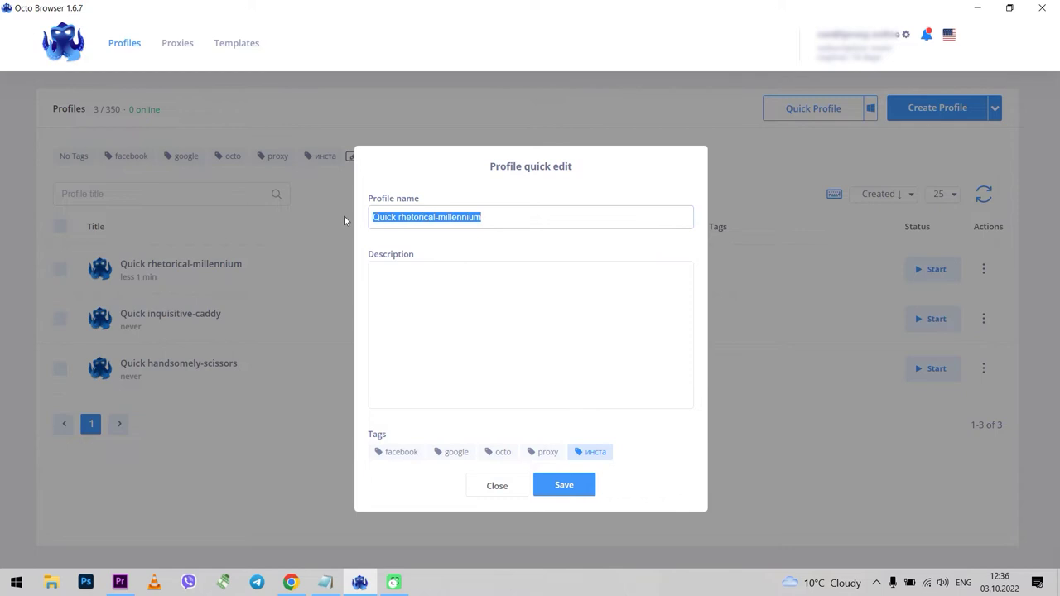
text(123)
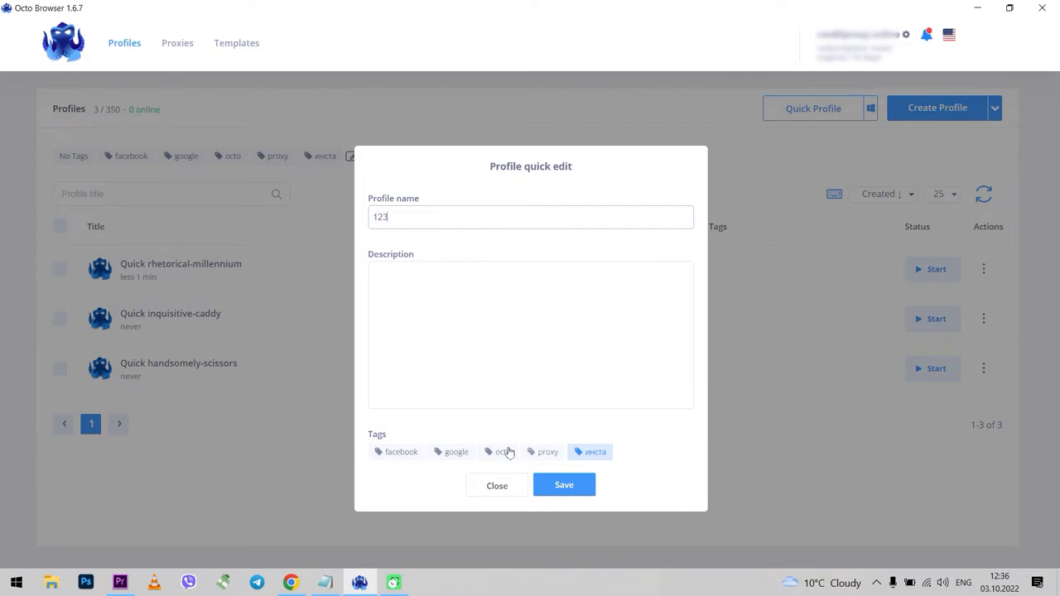
click(584, 454)
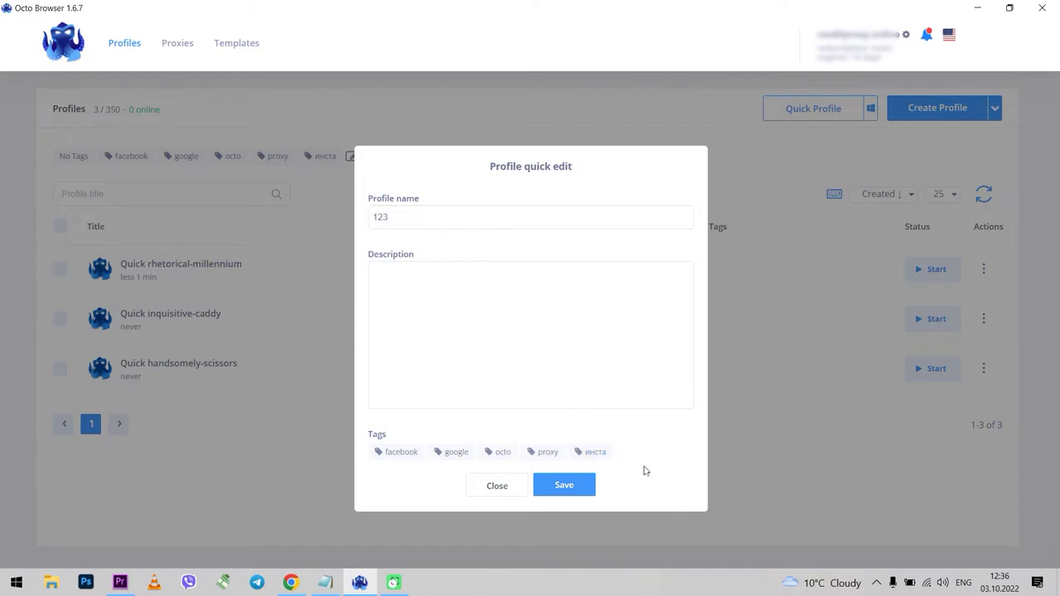
click(572, 490)
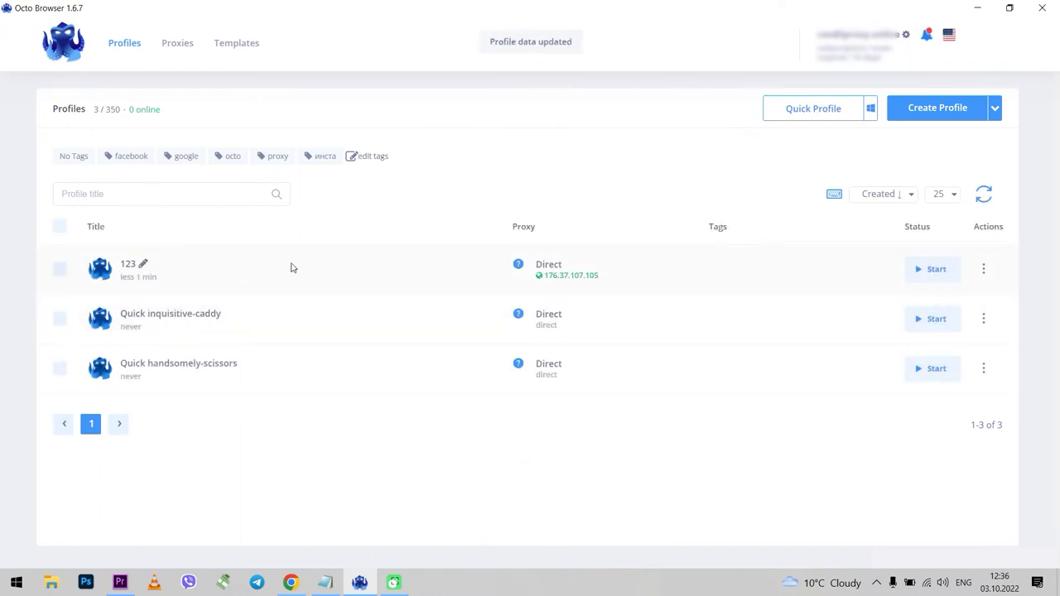
click(124, 157)
click(186, 159)
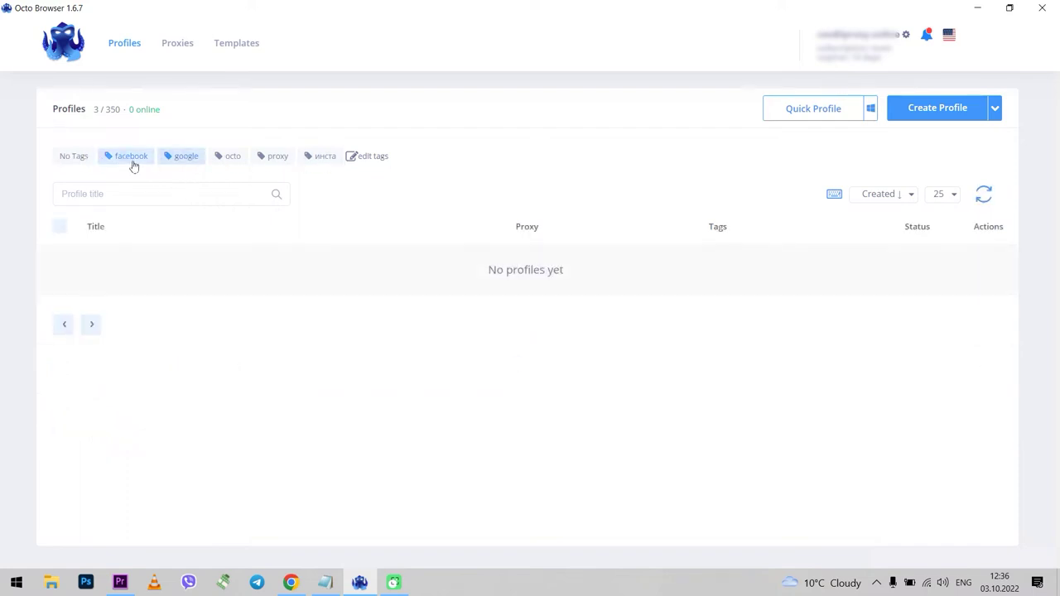
click(133, 162)
click(185, 156)
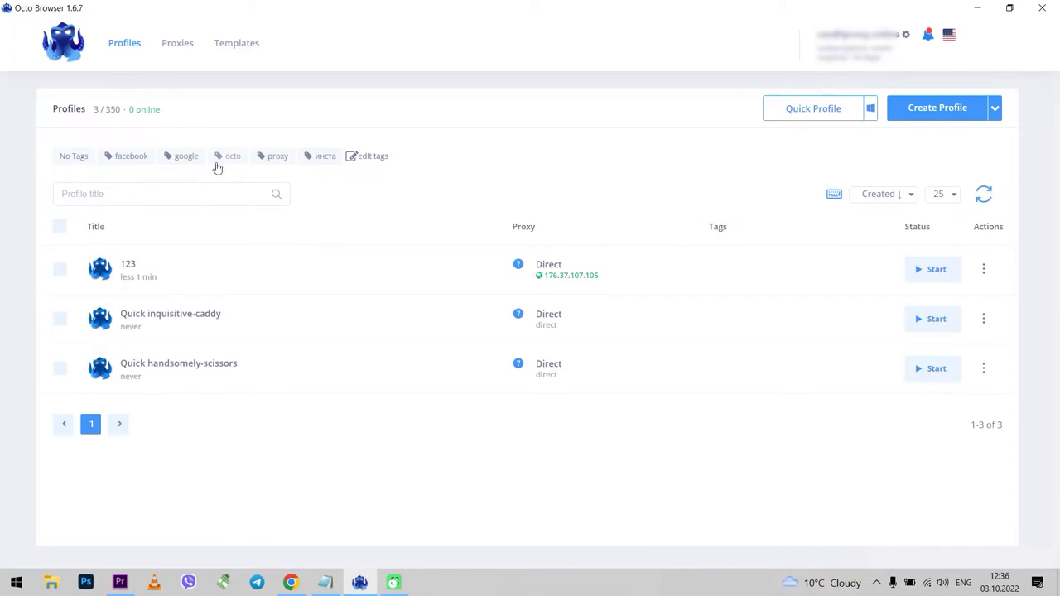
click(378, 159)
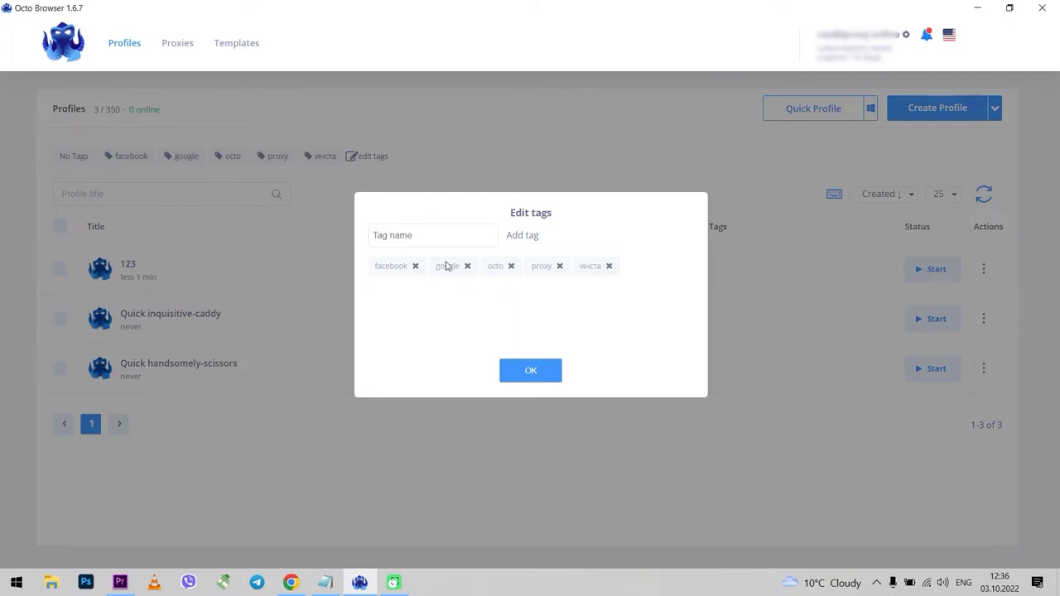
click(534, 374)
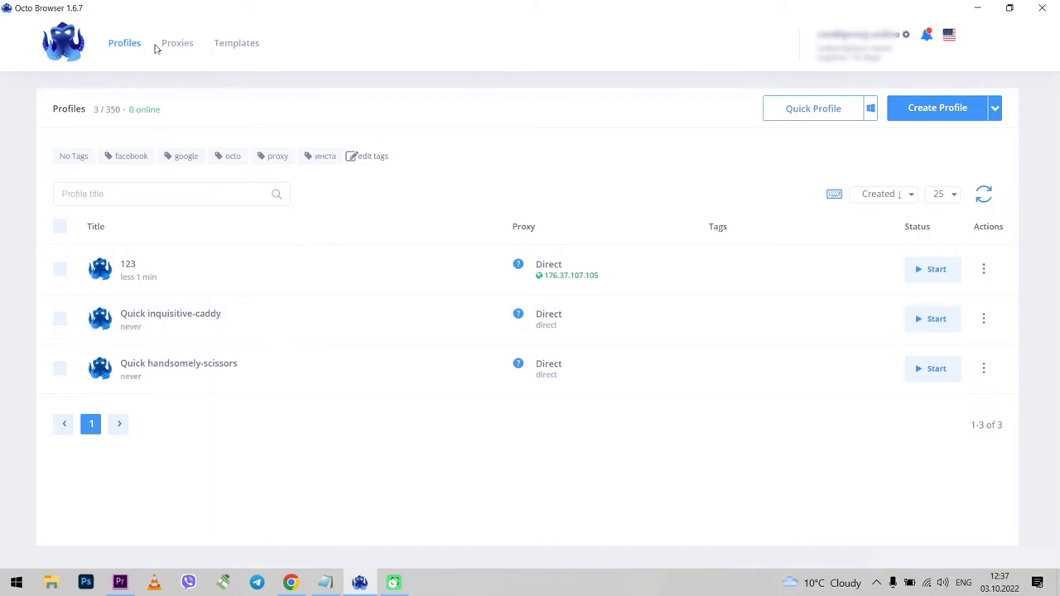
click(908, 42)
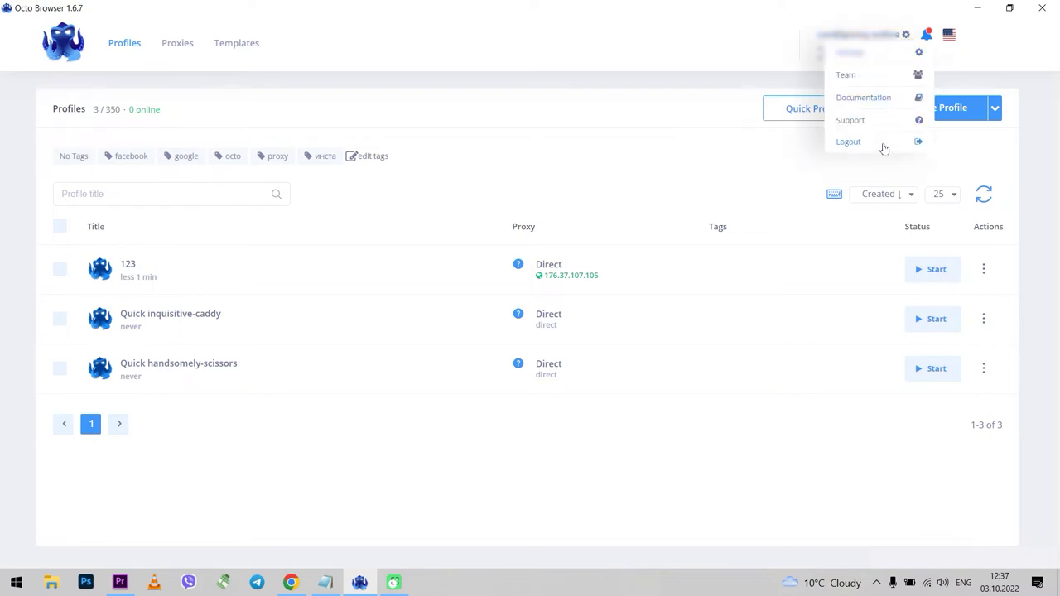
click(848, 76)
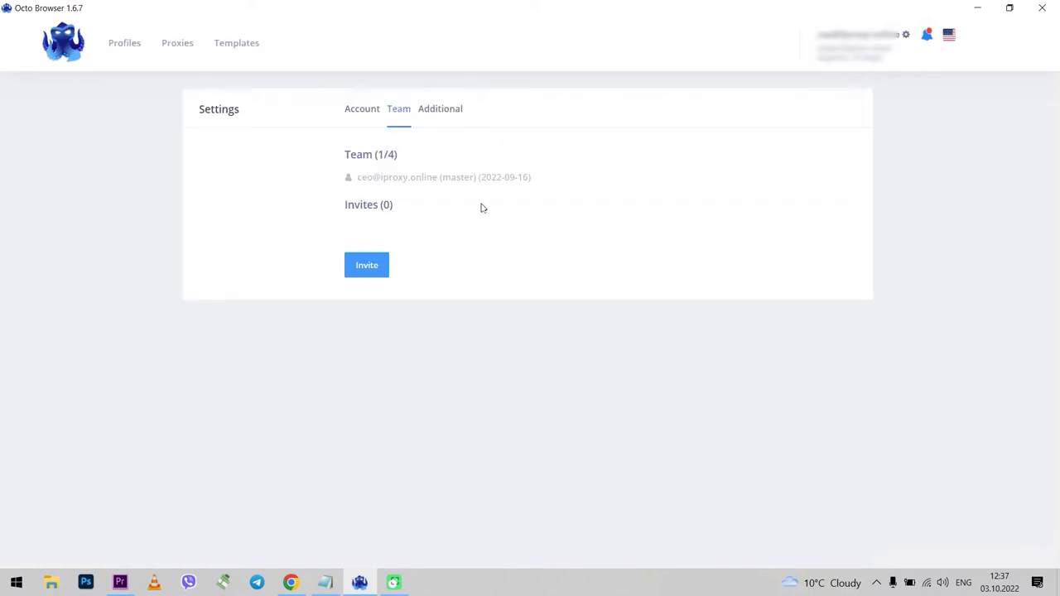
click(367, 265)
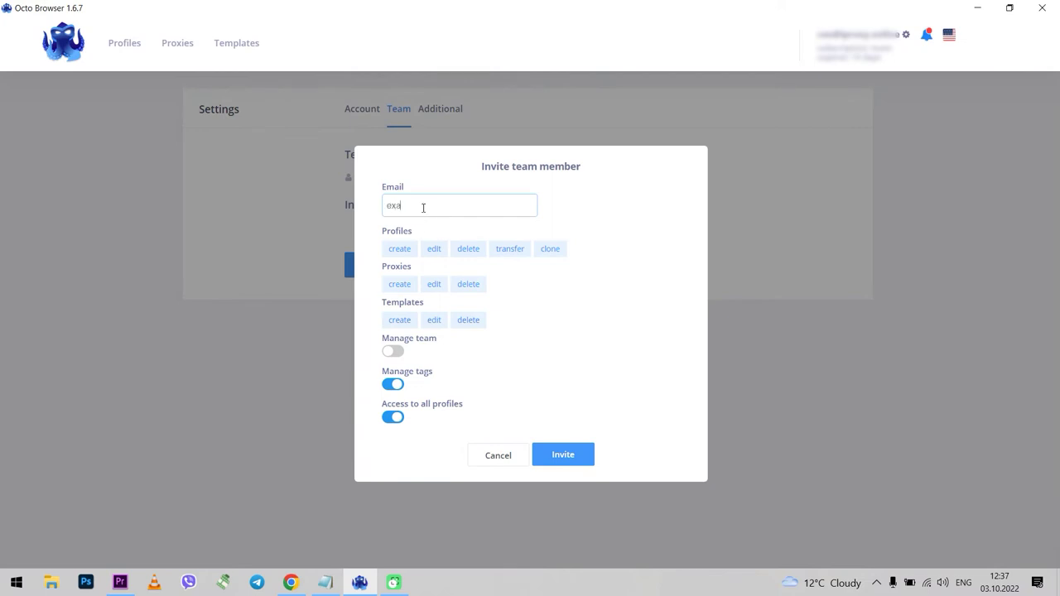
click(393, 353)
click(393, 352)
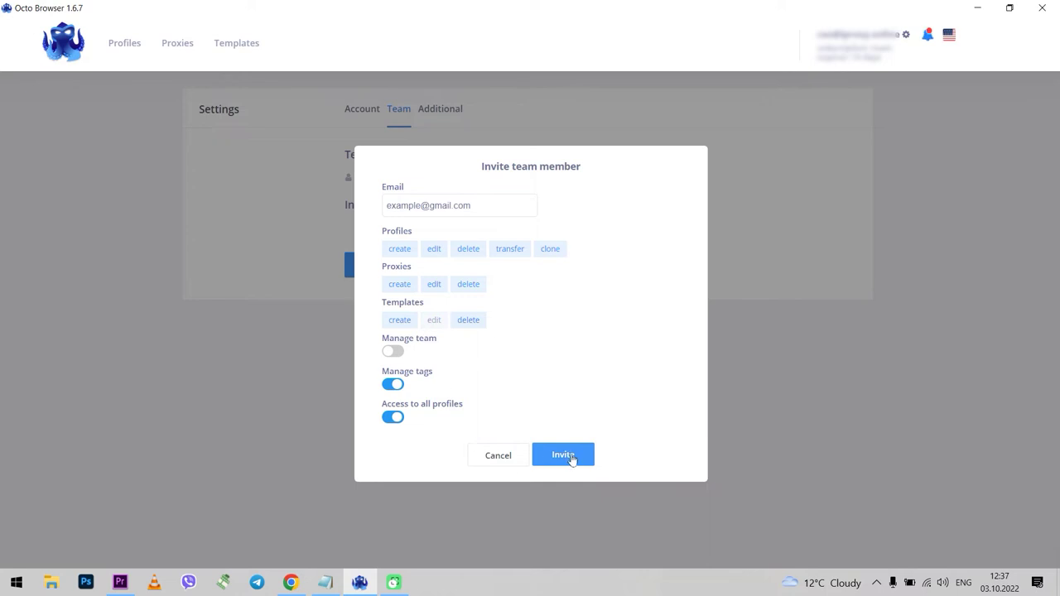
click(499, 458)
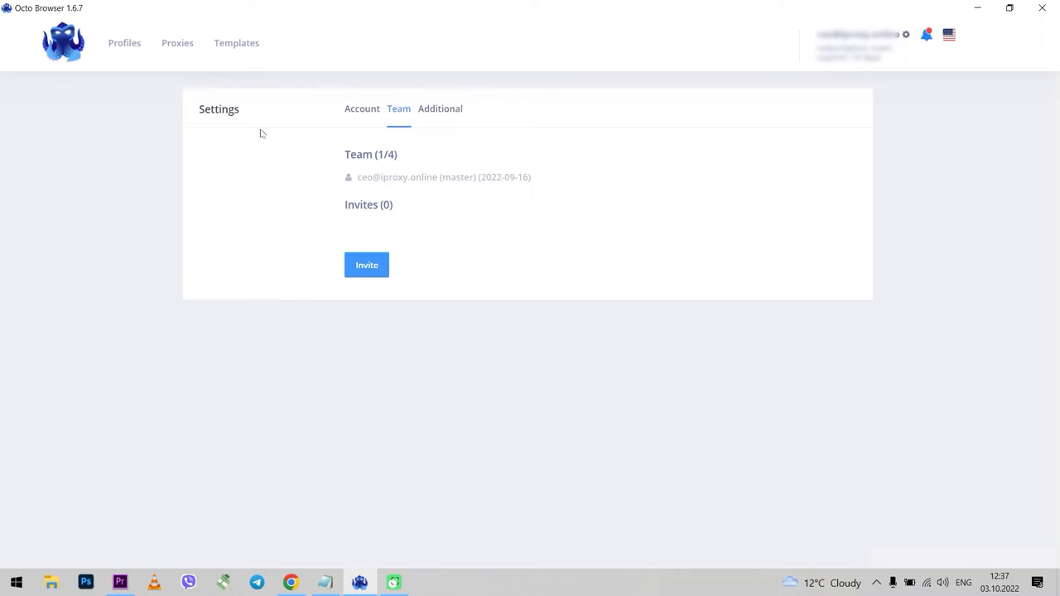
click(123, 45)
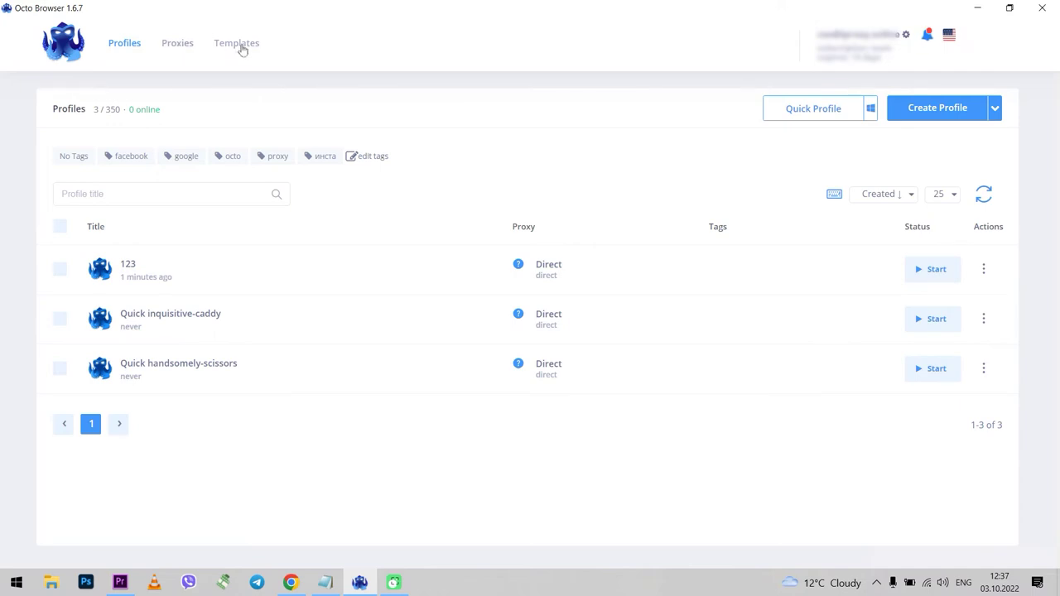
On the Proxies page, cancel Bulk Add and open the blank single-proxy Add form.
click(184, 48)
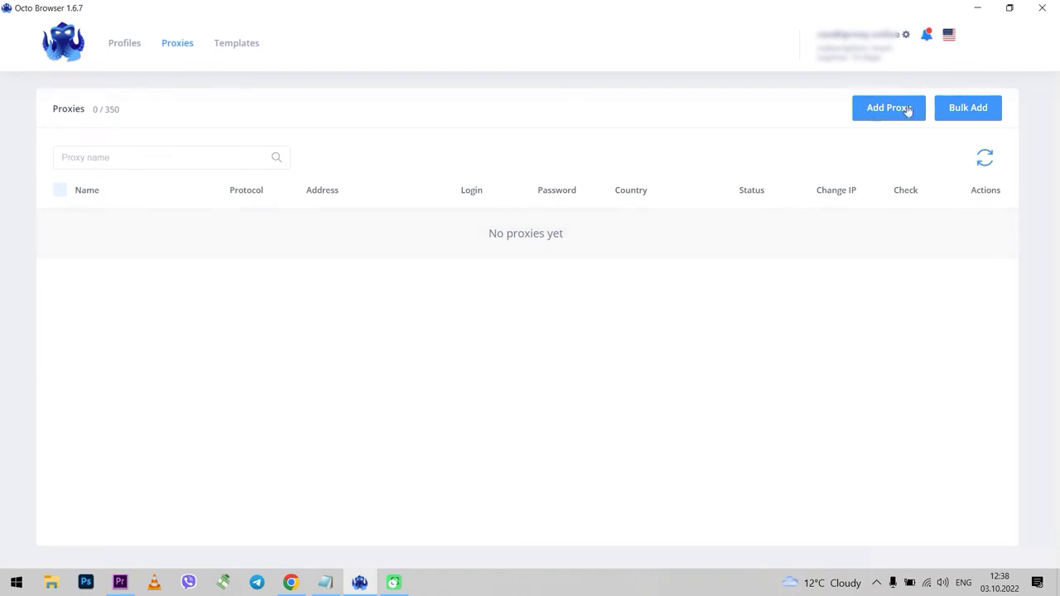
click(976, 117)
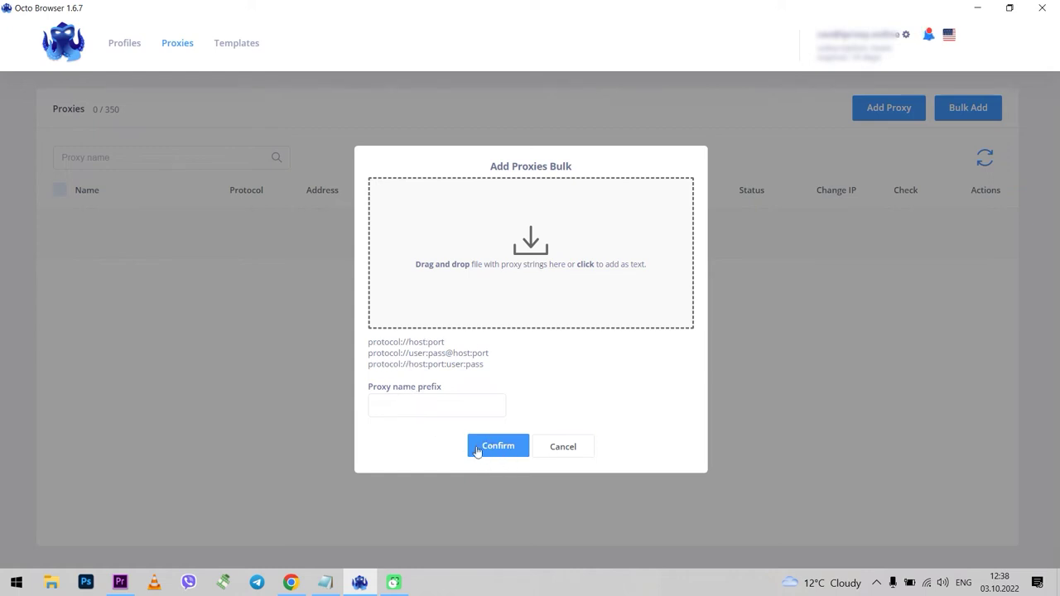
click(561, 448)
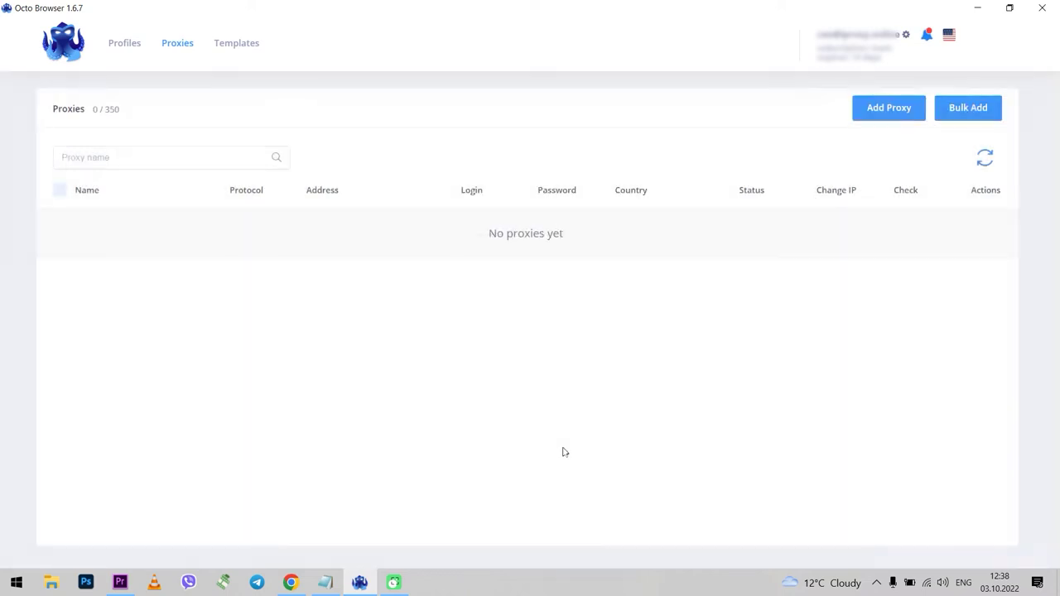
click(886, 109)
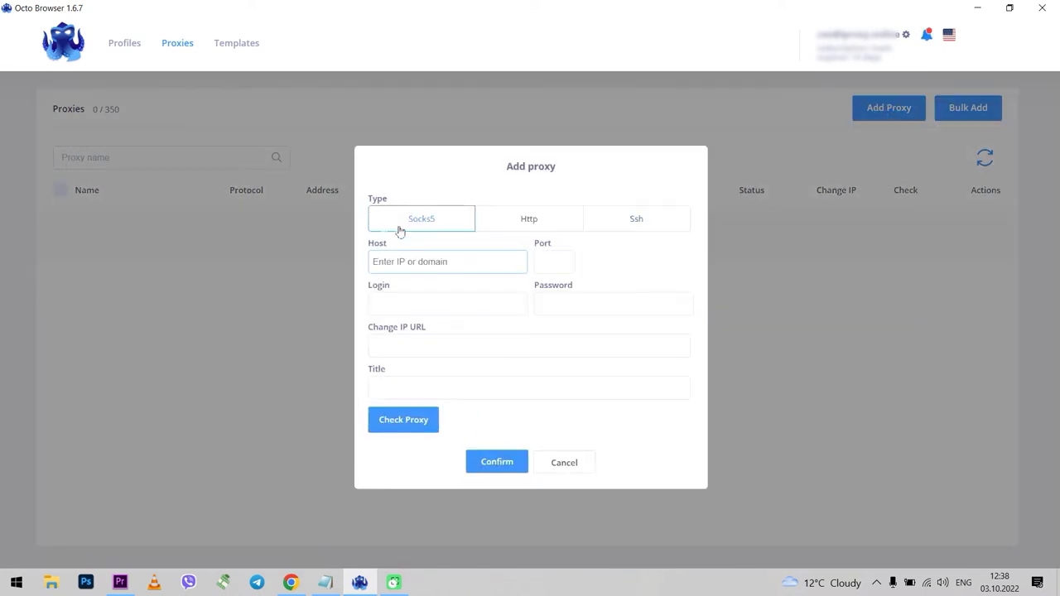
Copy iProxy's connection details and paste them as an Http proxy (x80.fxdx.in, port 15109).
click(291, 582)
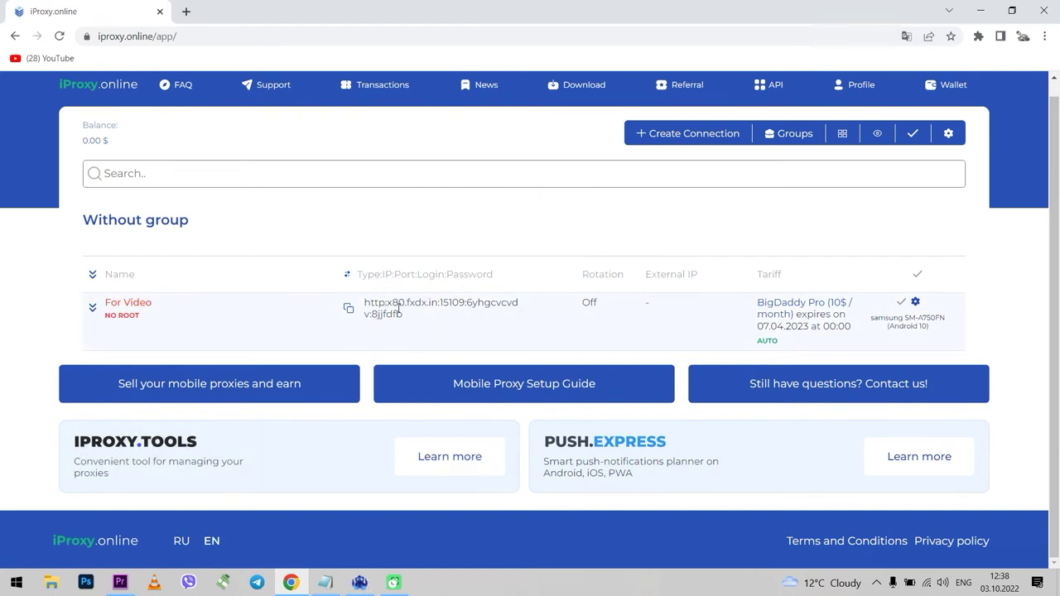
drag(392, 307, 409, 318)
key(ctrl+c)
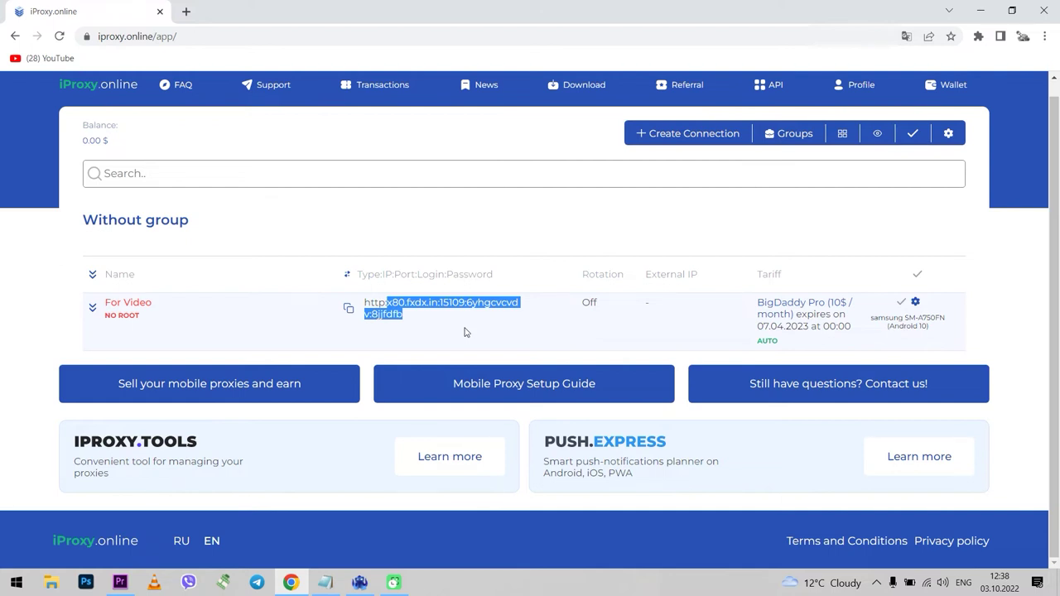
click(359, 583)
click(524, 224)
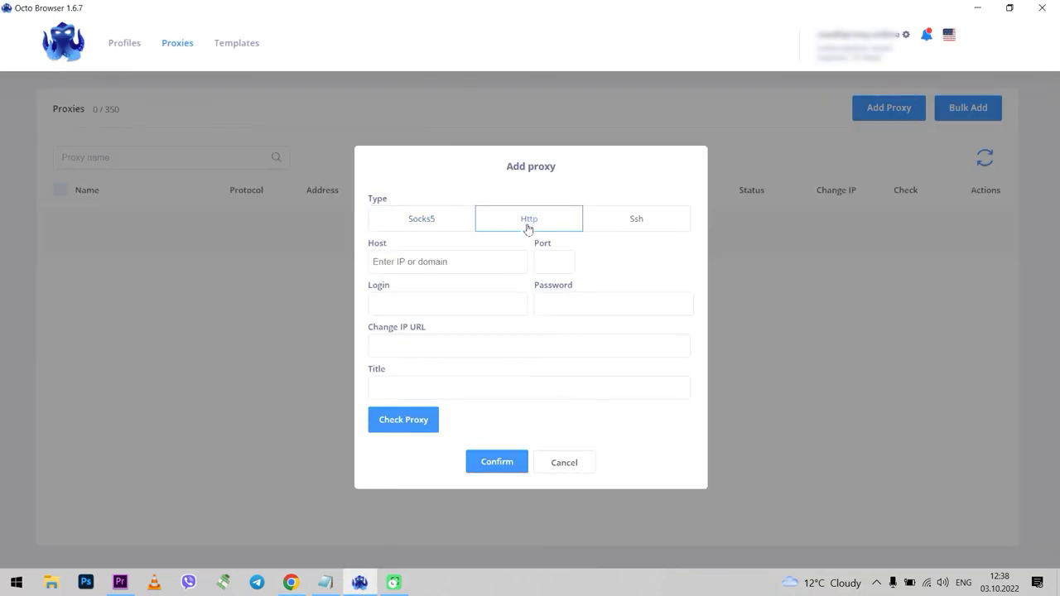
click(415, 260)
key(ctrl+v)
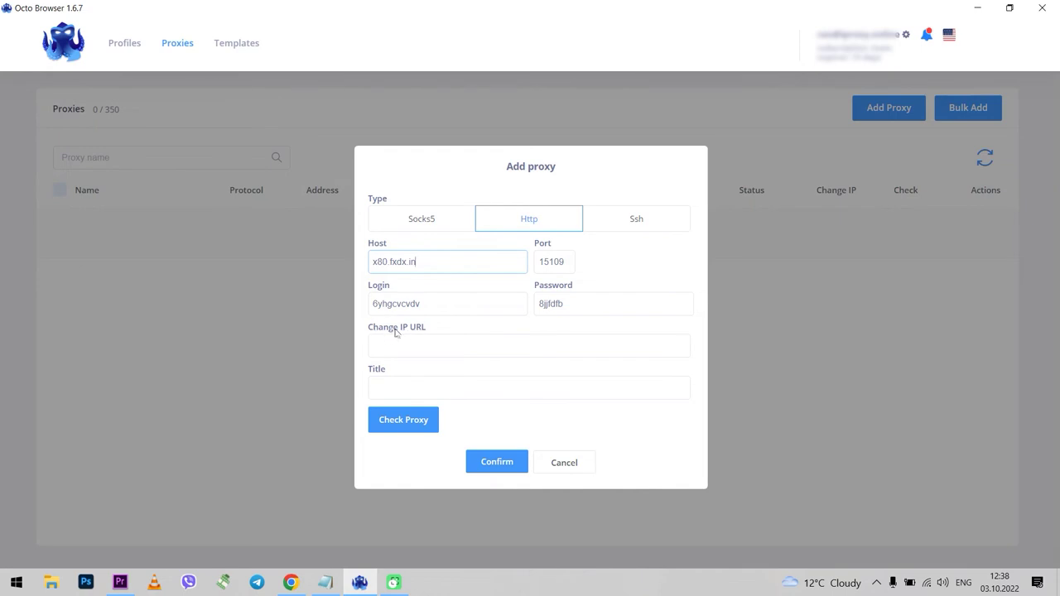
click(291, 582)
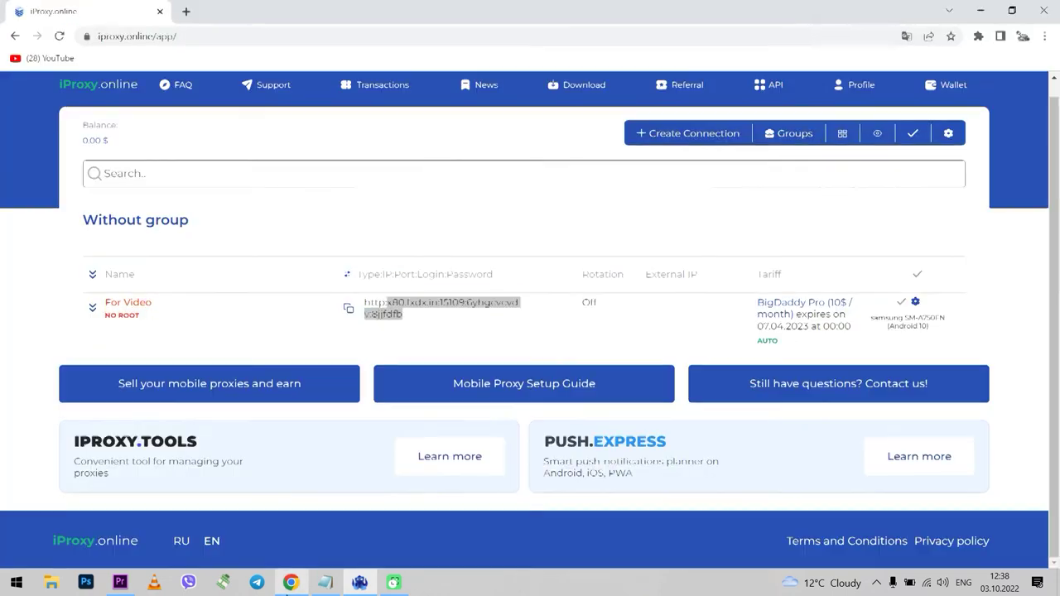
Copy the change-IP URL from the For Video connection's iProxy.online settings.
click(469, 332)
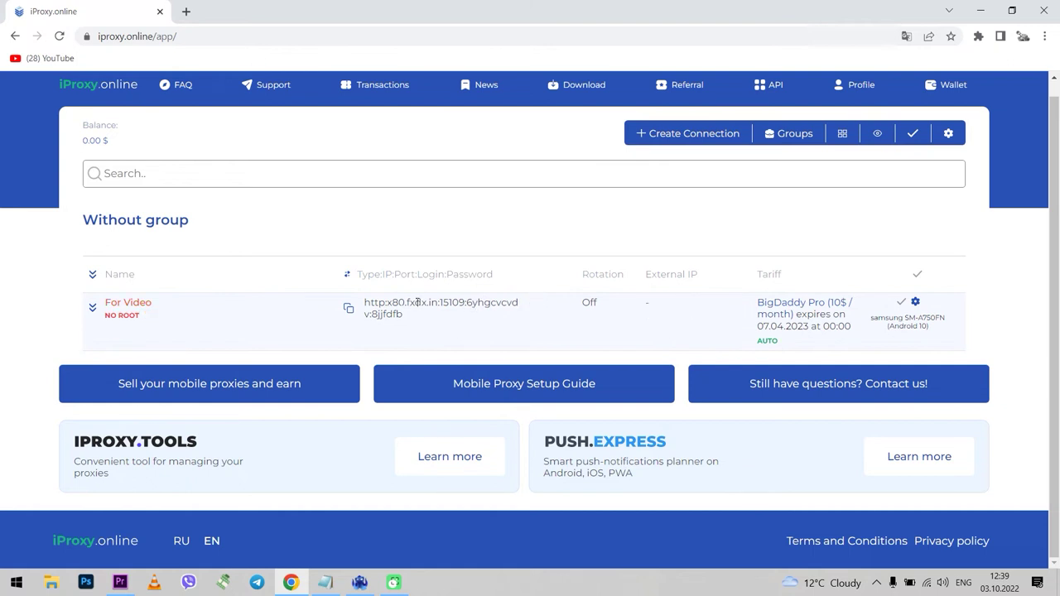
click(916, 304)
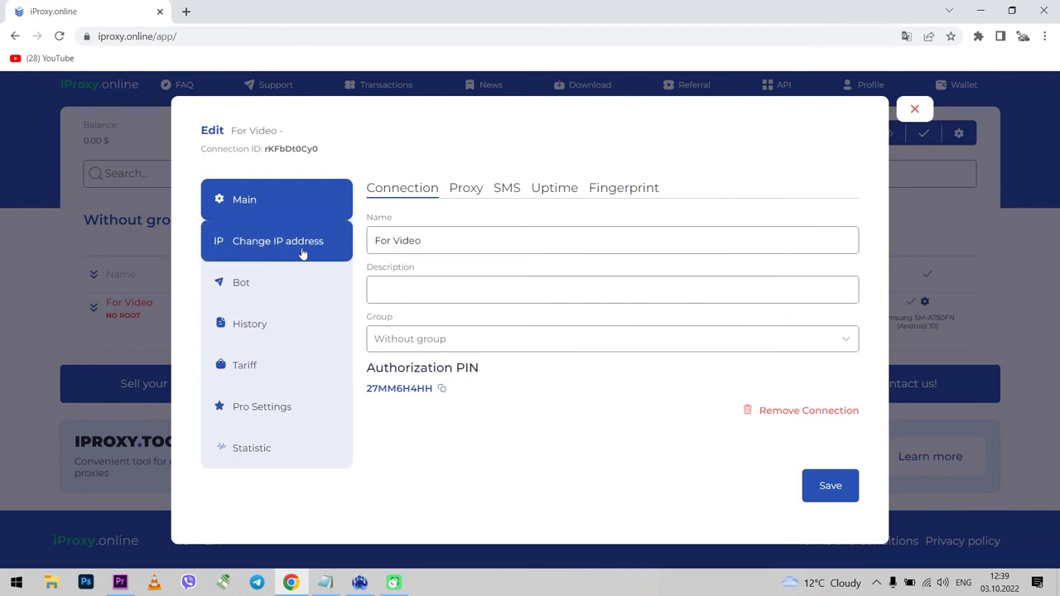
click(303, 252)
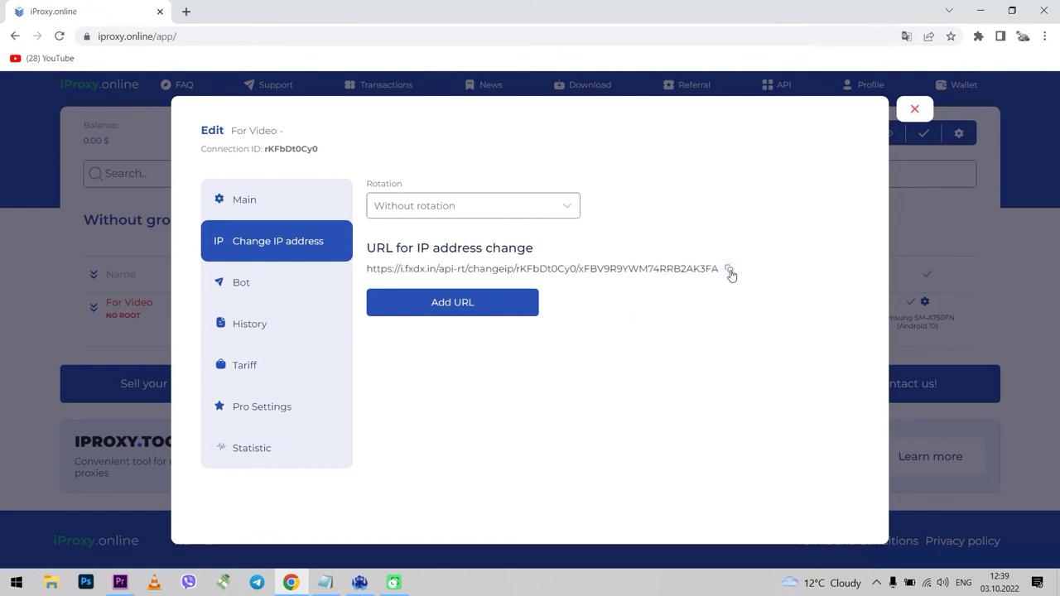
click(730, 270)
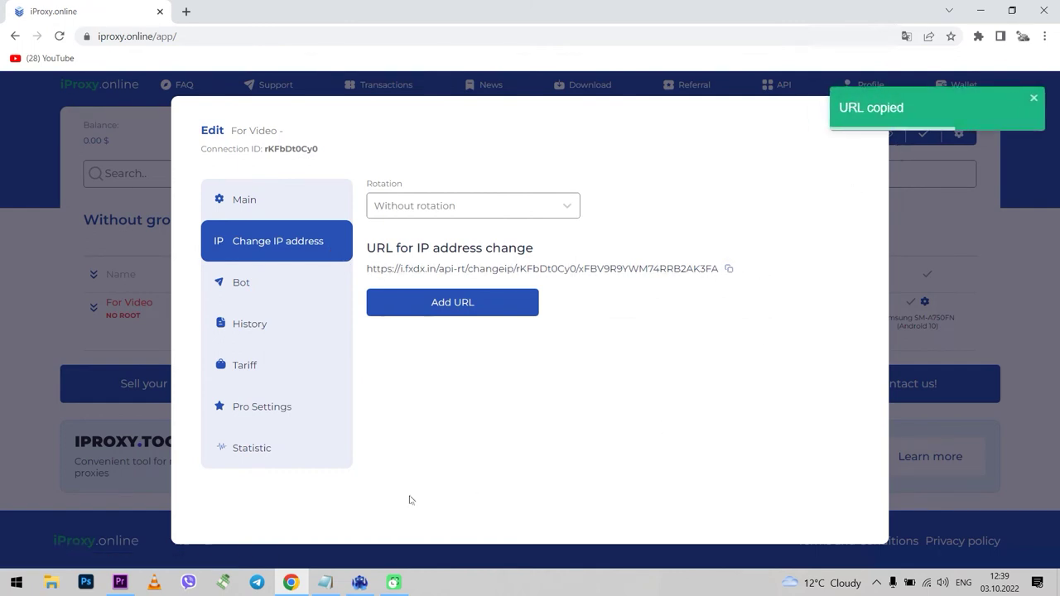
click(359, 583)
Paste the change-IP URL, check the proxy is available, and save it titled 1.
click(422, 345)
key(ctrl+v)
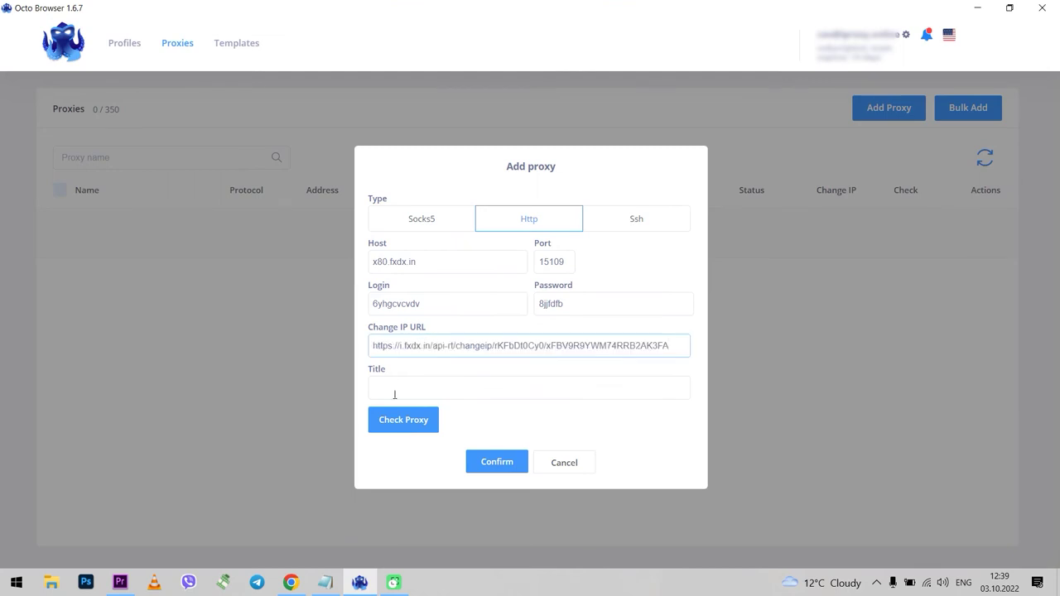
click(409, 423)
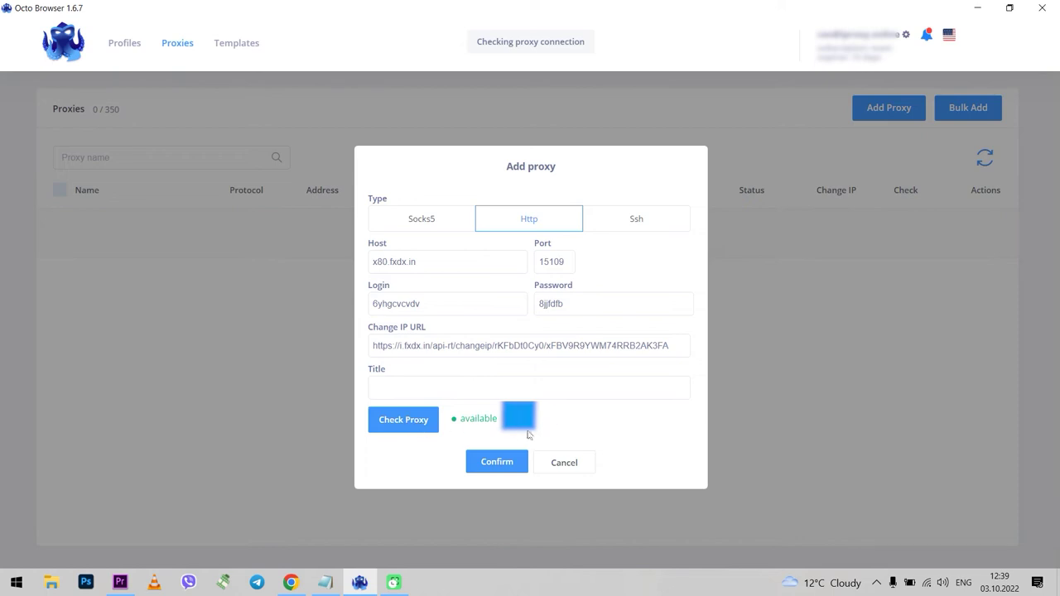
click(507, 464)
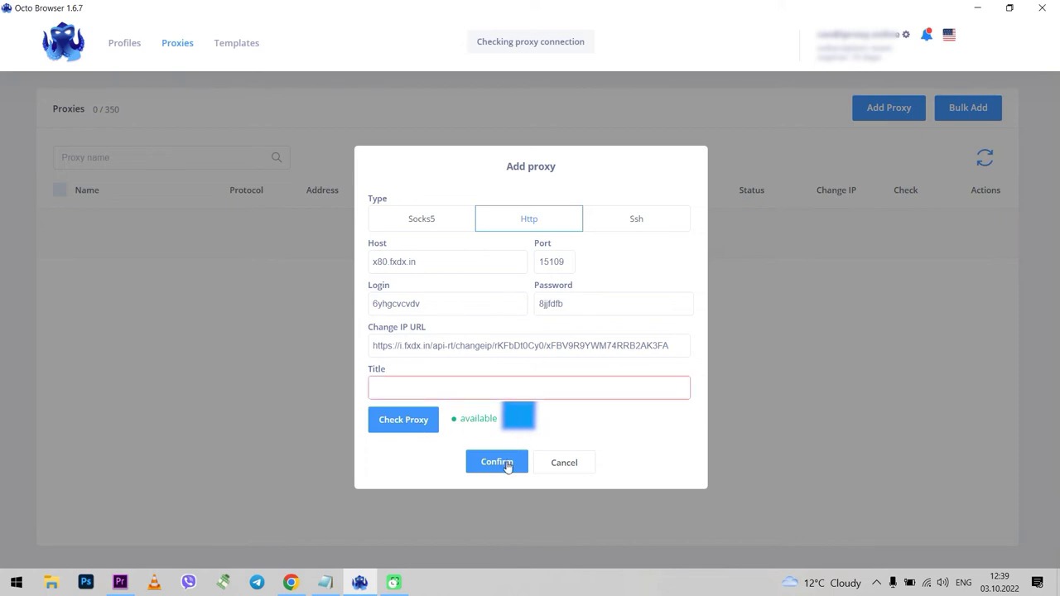
text(1)
click(485, 458)
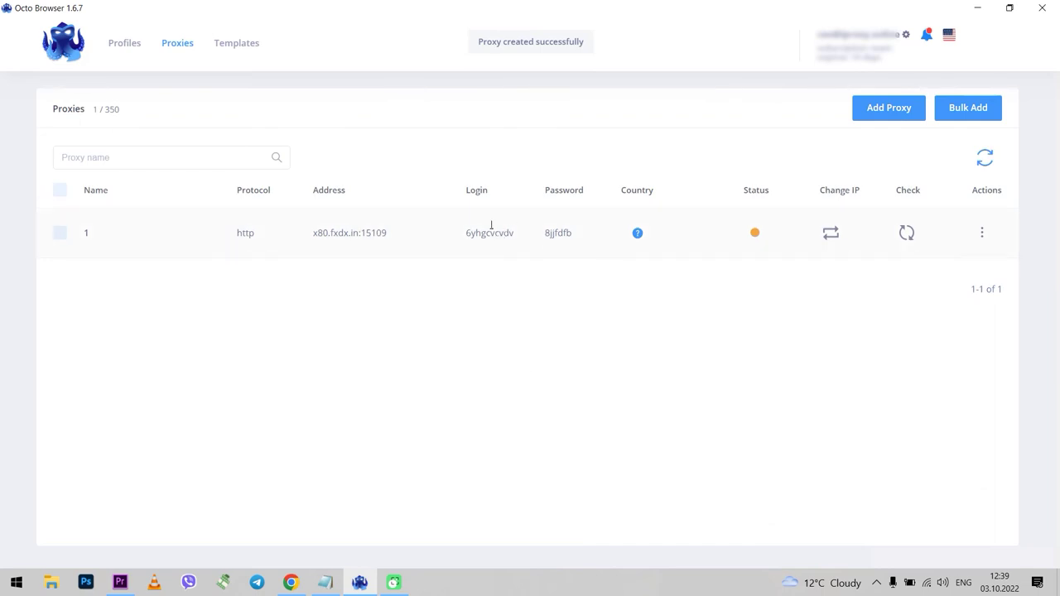
Look over the Templates page without creating a template.
click(236, 47)
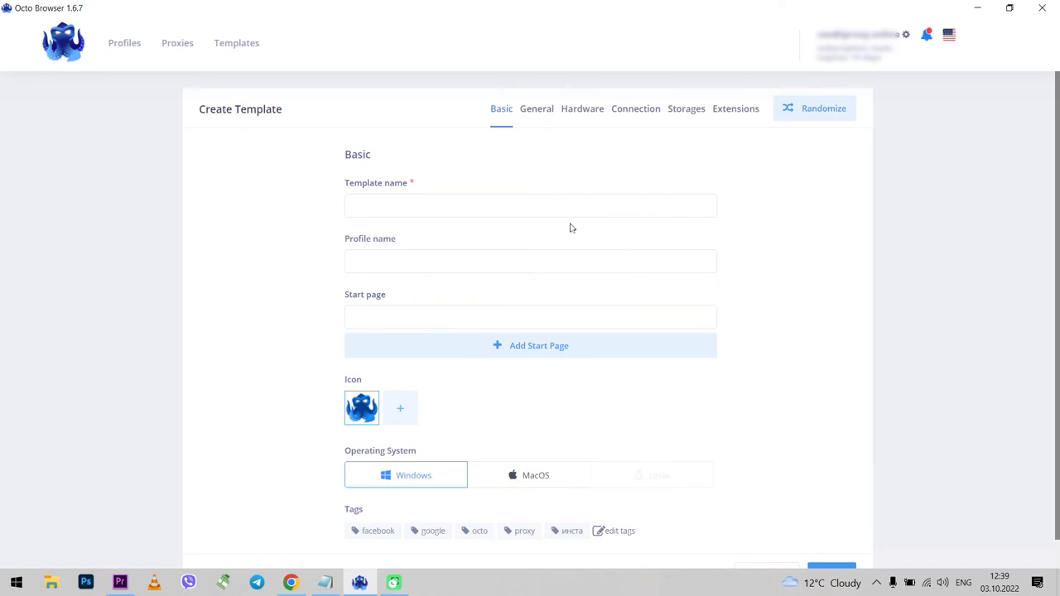
scroll(530, 348, down, 1)
scroll(496, 406, up, 1)
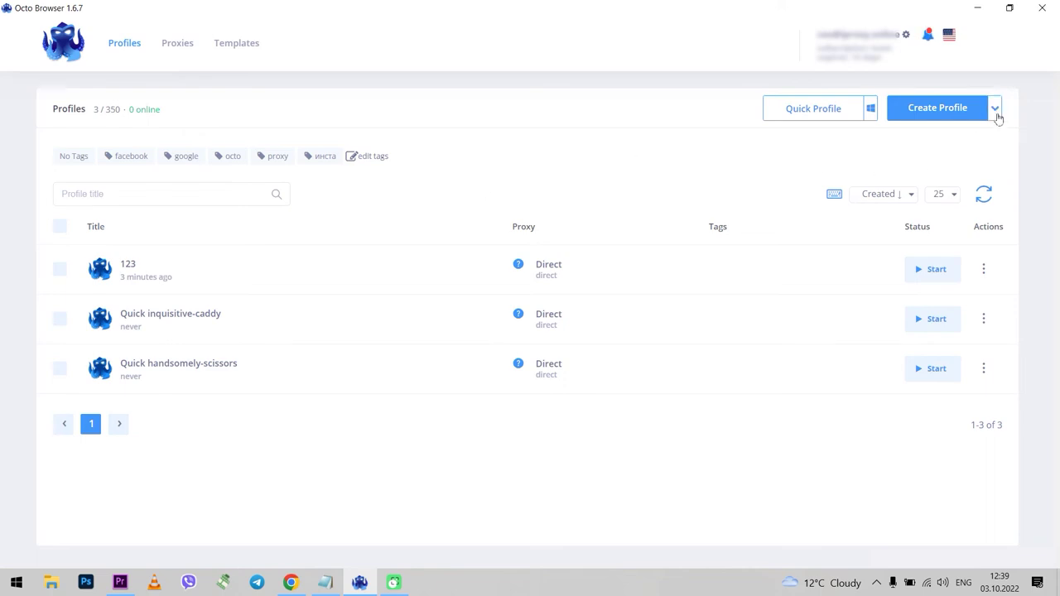
Start a new profile and keep Windows as its OS after briefly trying MacOS.
click(995, 108)
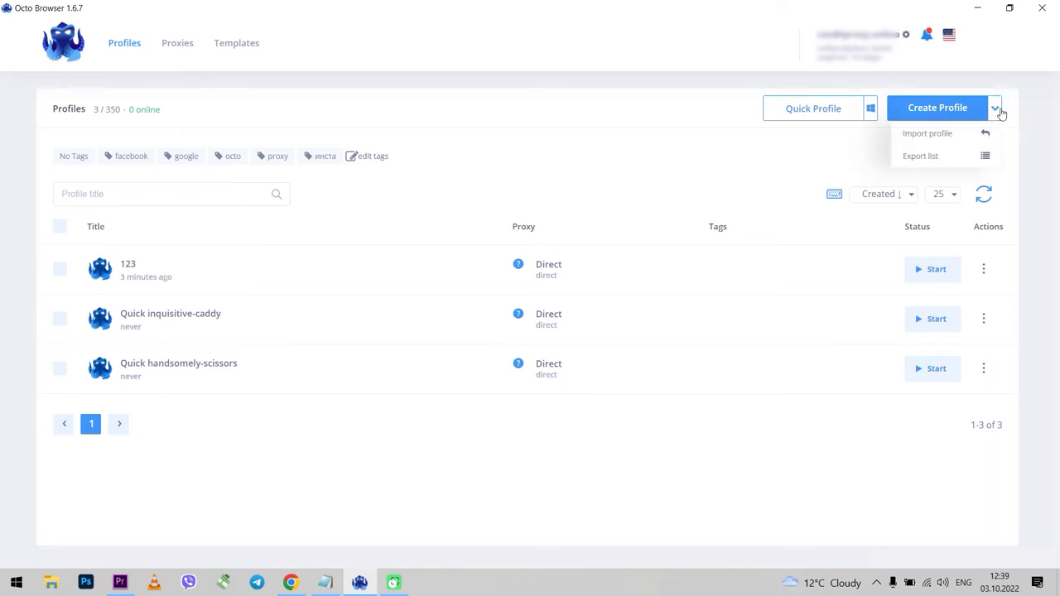
click(847, 154)
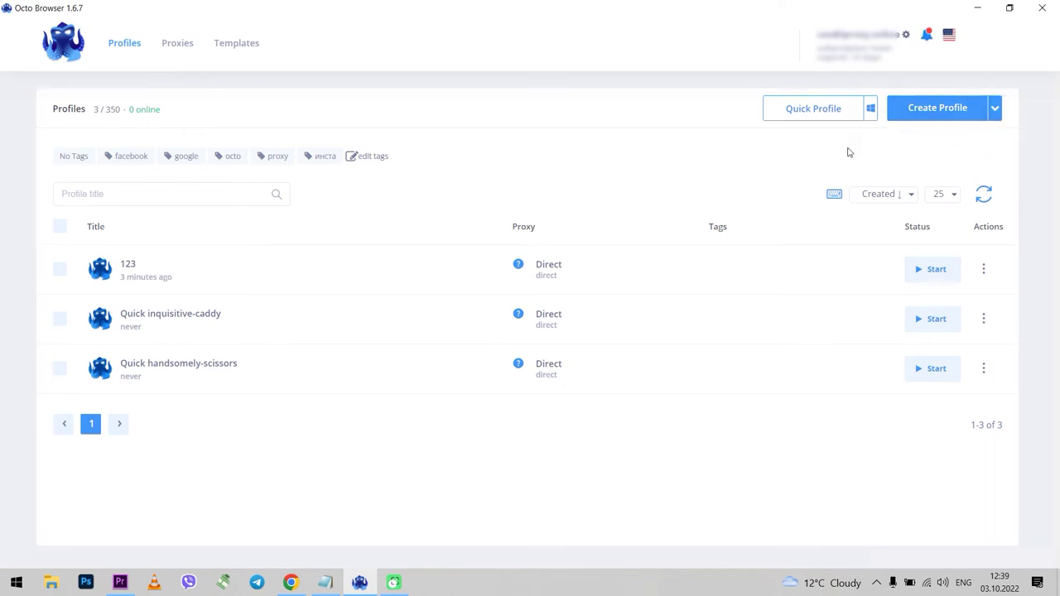
click(942, 116)
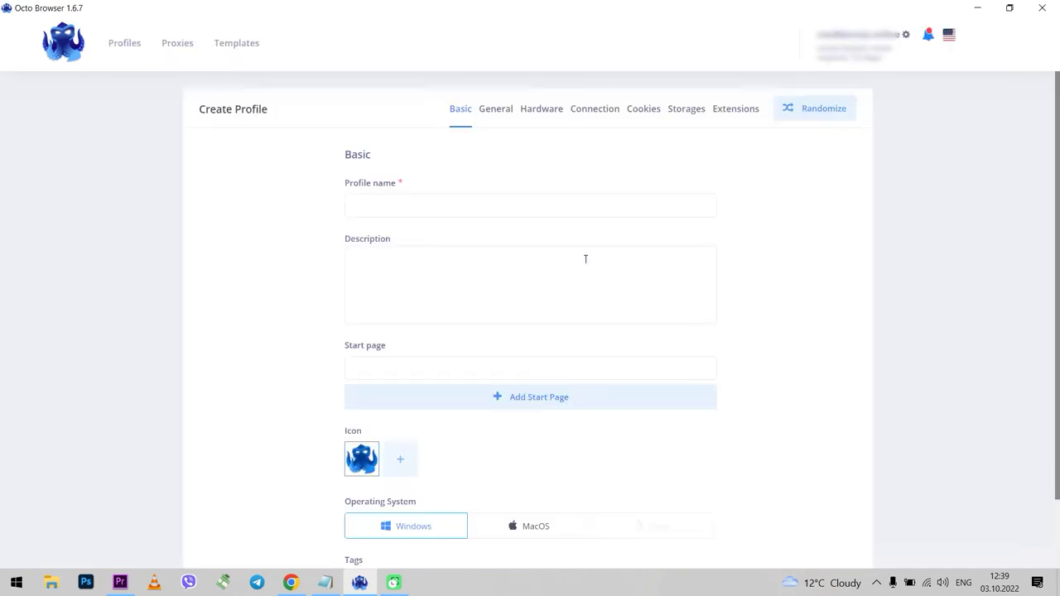
scroll(407, 367, down, 2)
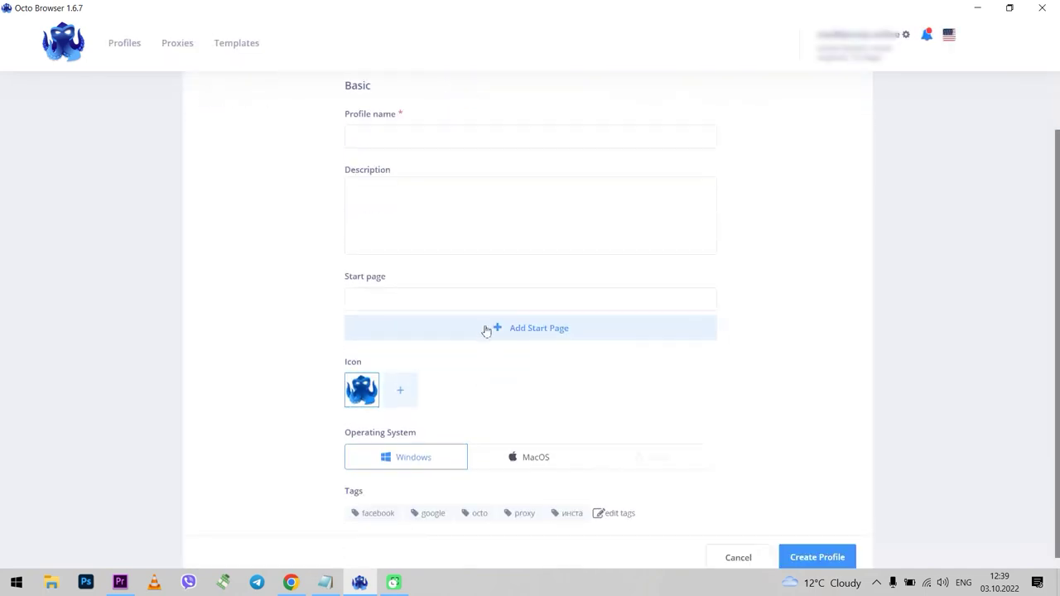
click(433, 292)
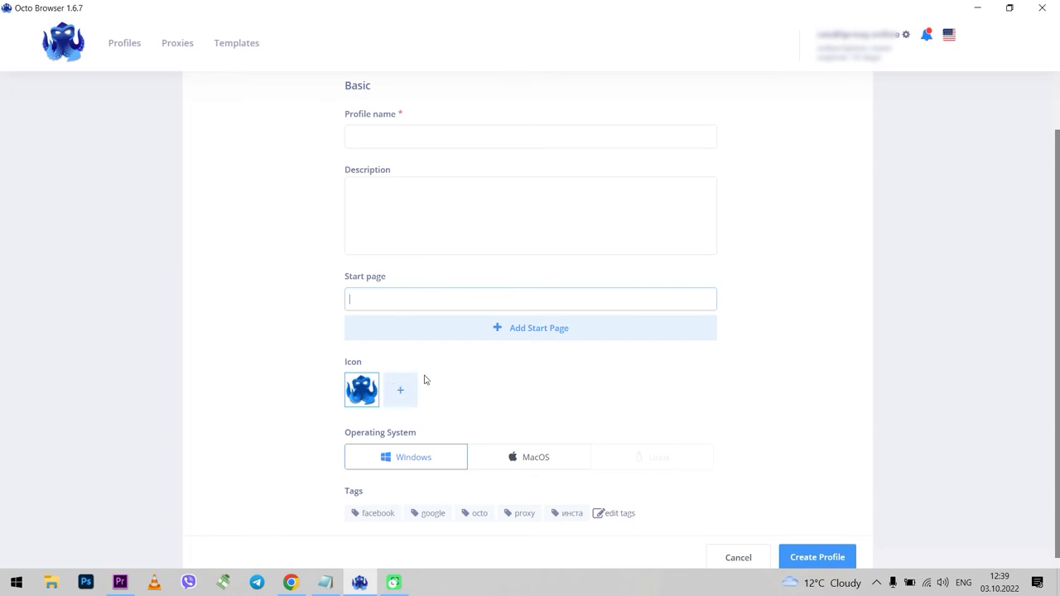
click(522, 457)
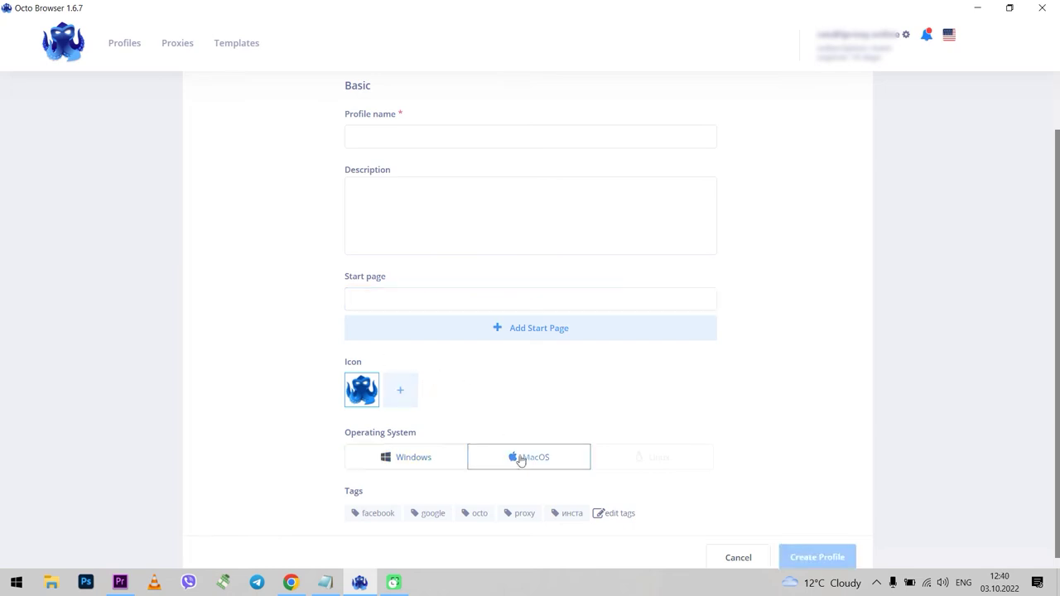
click(420, 462)
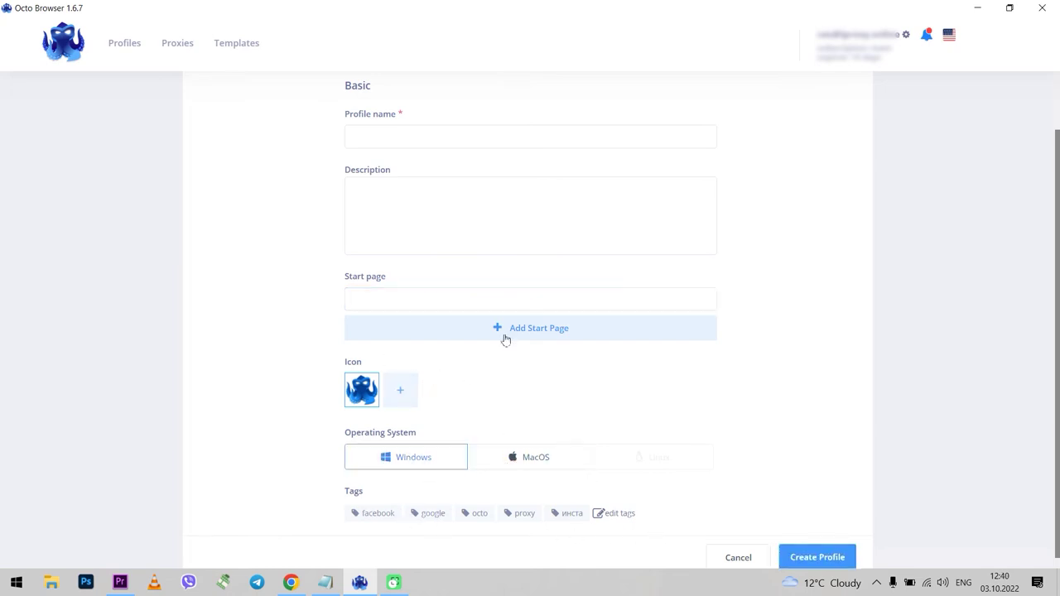
scroll(530, 248, up, 2)
Cycle the General tab's Languages through Real and Manual, back to Based on IP.
click(502, 114)
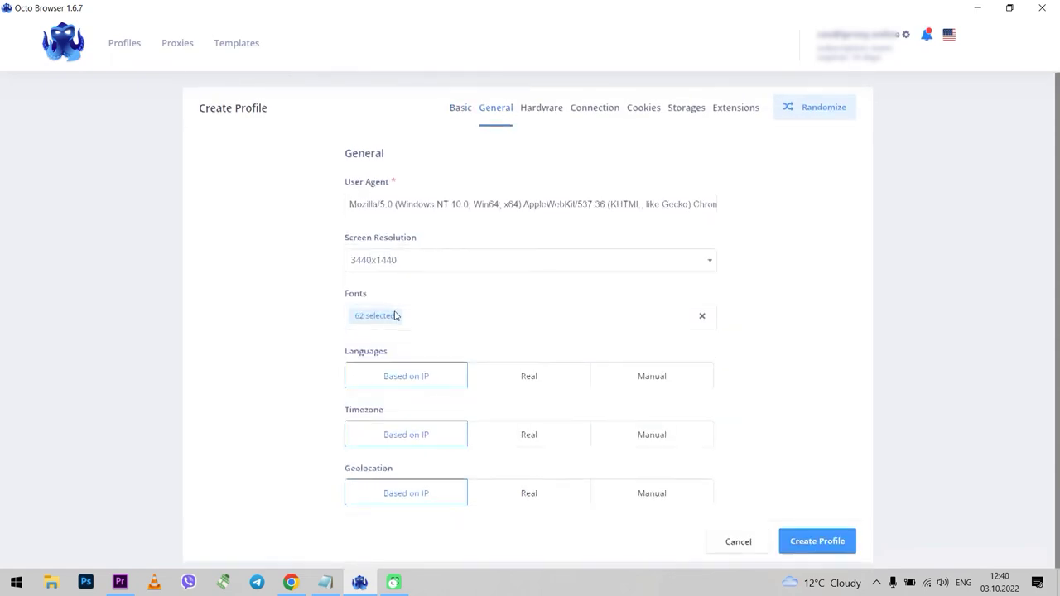
click(529, 376)
click(651, 379)
click(406, 379)
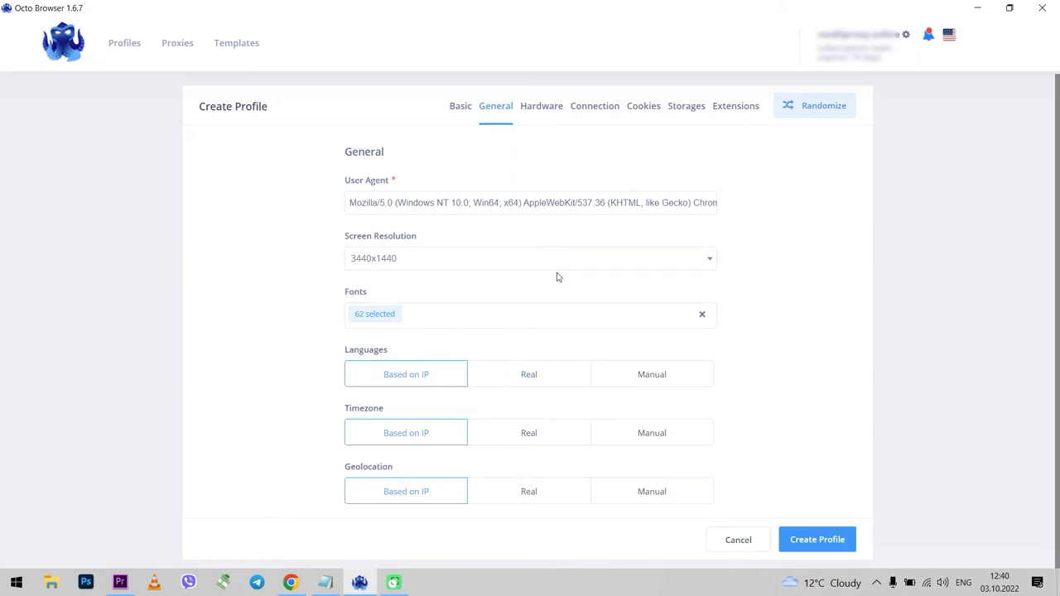
Enter 3334 as the profile name on the Basic tab, then return to General.
click(460, 107)
click(417, 204)
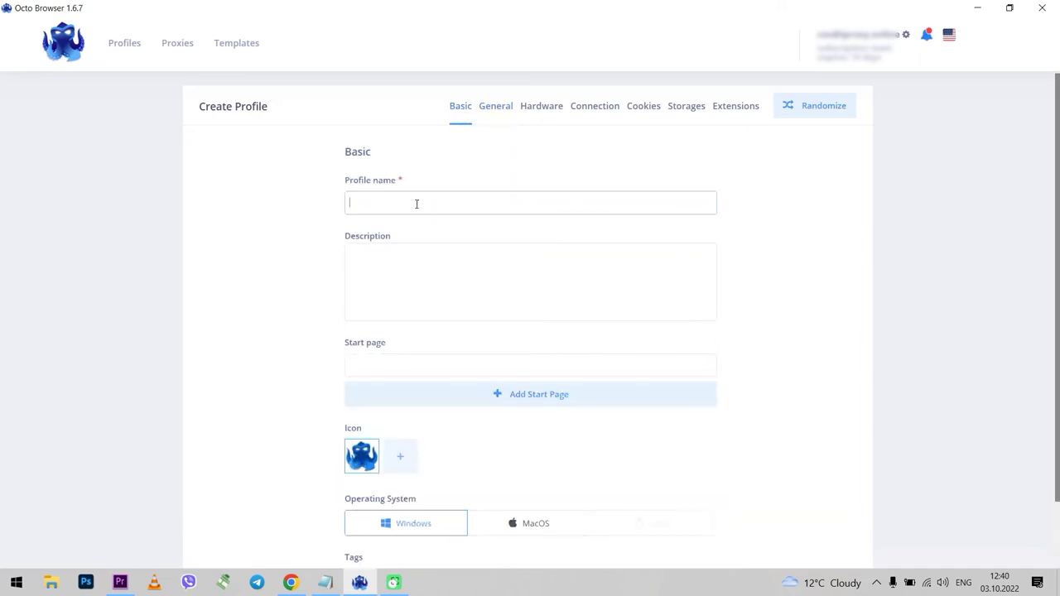
text(3334)
click(497, 108)
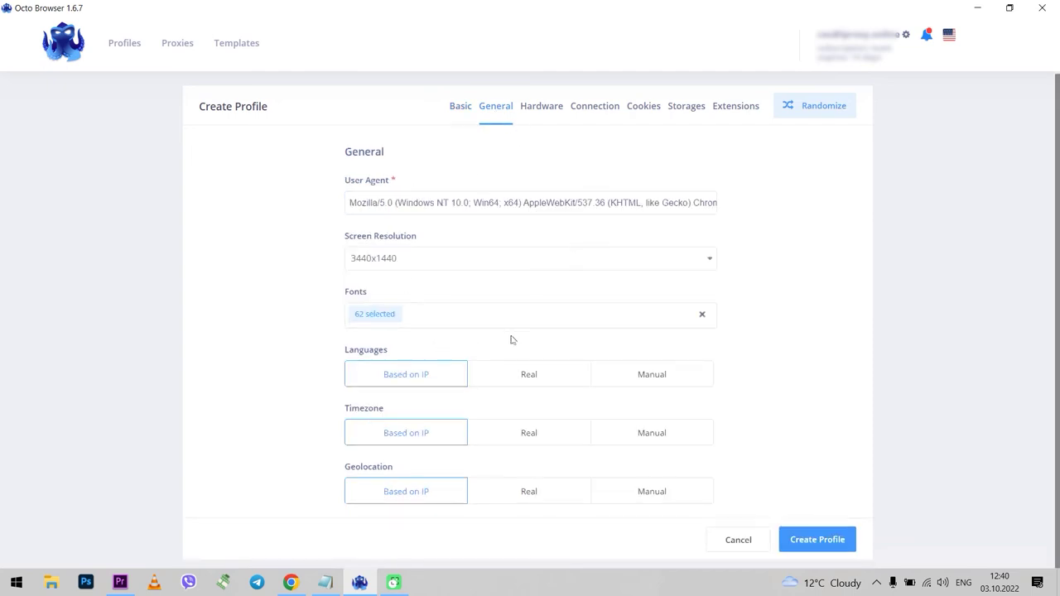
In Hardware, keep 2 CPU cores, 4 GB memory and the AMD Radeon HD 6450 renderer; turn on Canvas and Audio noise.
click(546, 113)
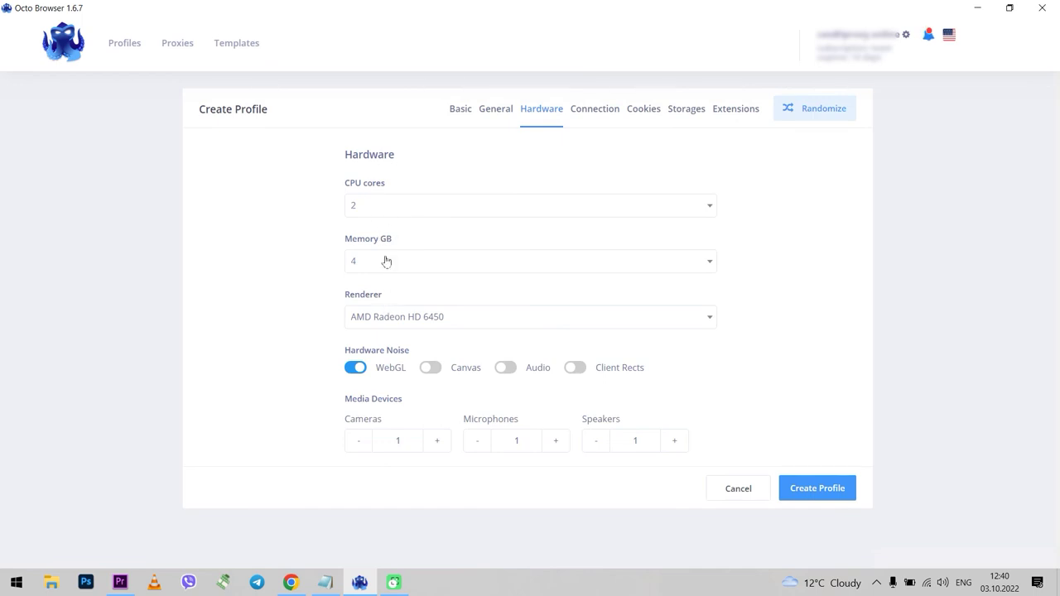
click(372, 206)
click(249, 249)
click(401, 261)
click(225, 289)
click(383, 317)
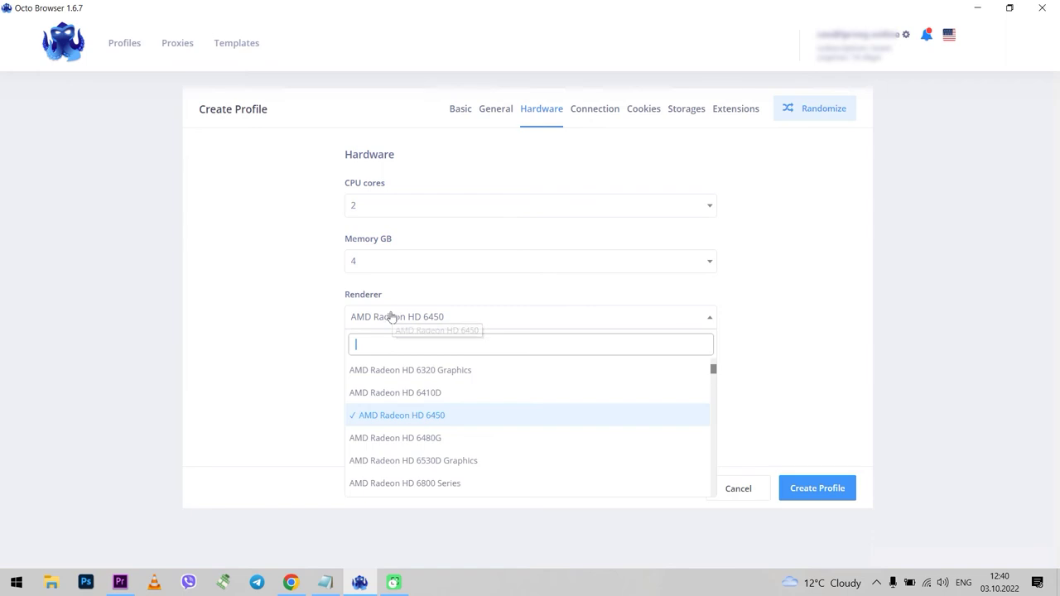
click(250, 339)
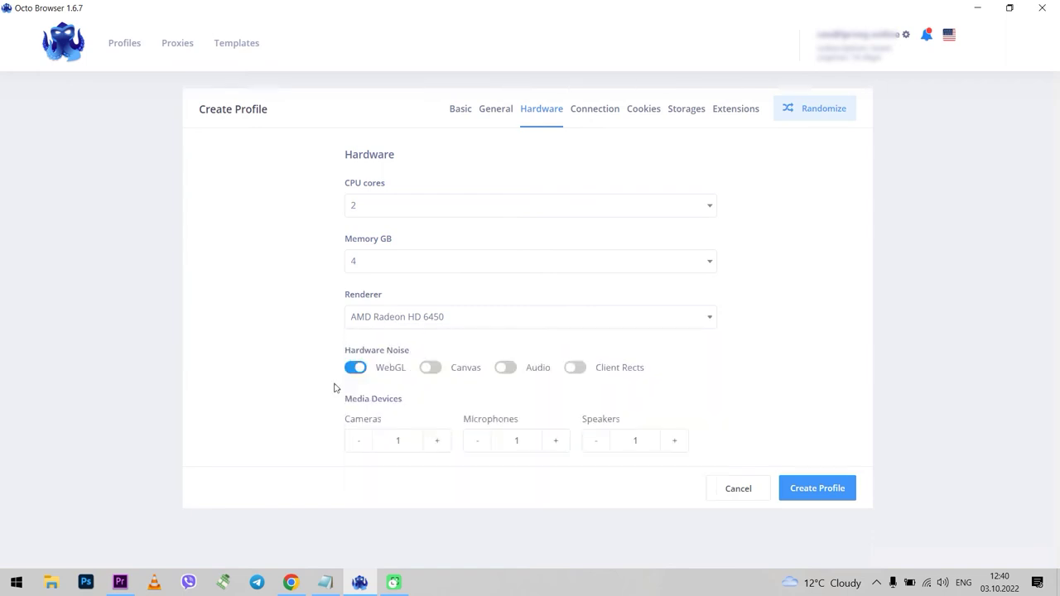
click(431, 368)
click(505, 368)
In the Connection settings, choose saved proxy 1 from the proxy list.
click(596, 113)
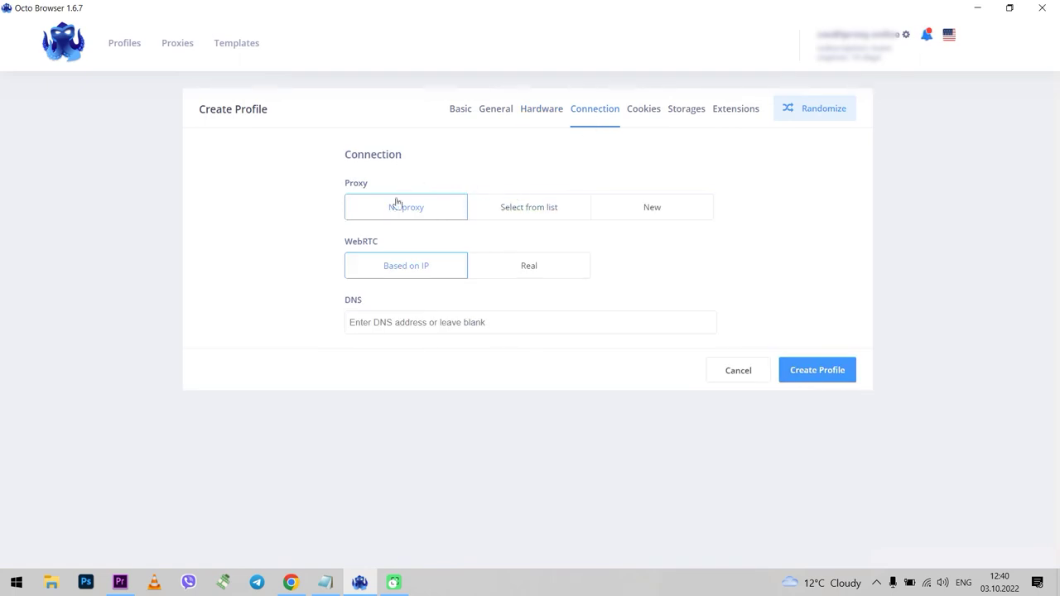
click(527, 208)
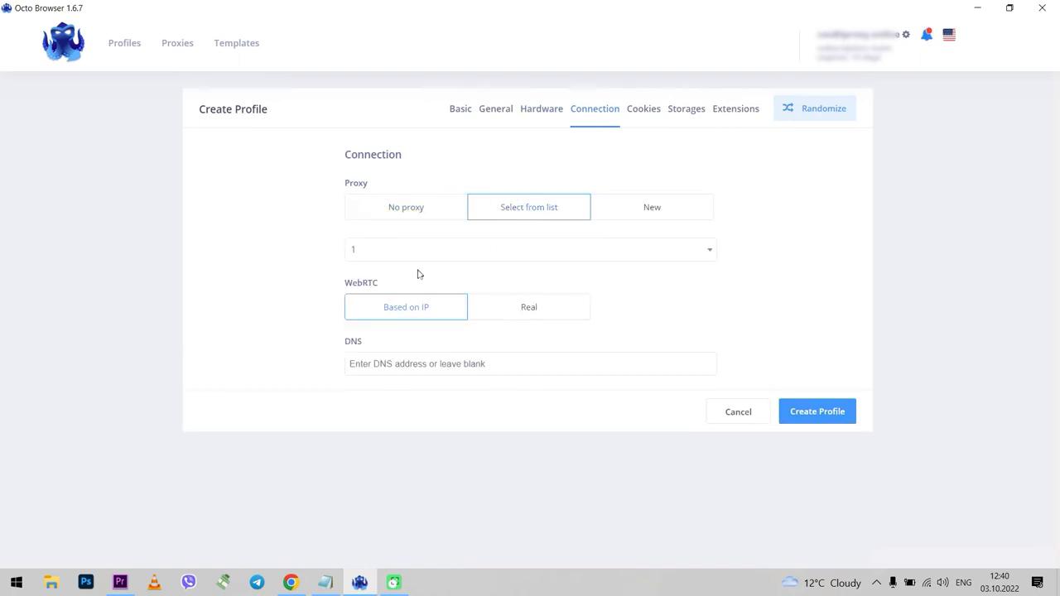
click(406, 252)
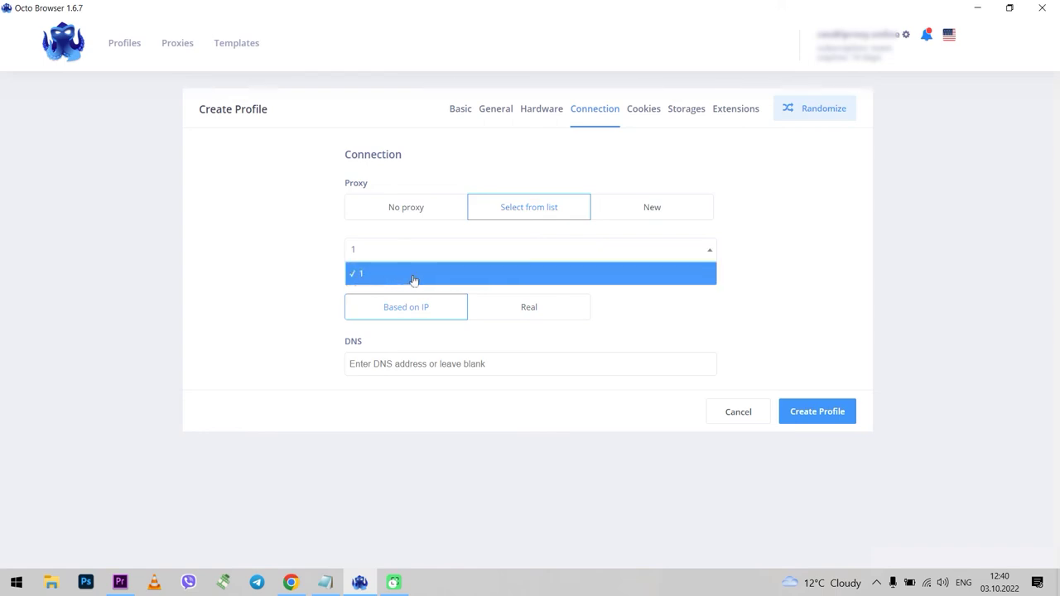
click(416, 271)
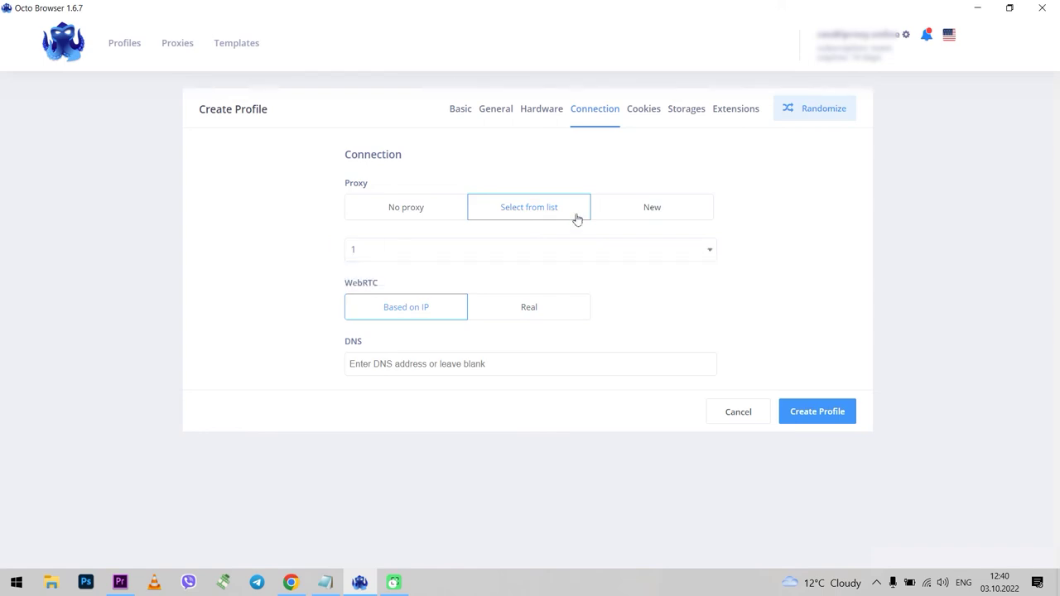
Try defining a new Http proxy from the pasted connection string, then clear it without saving it.
click(651, 207)
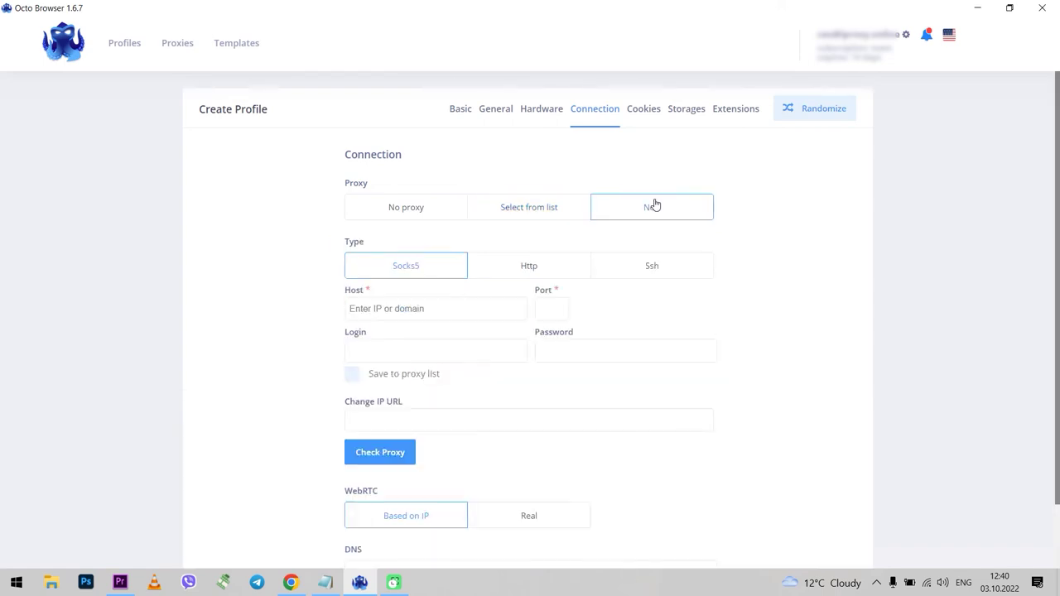
click(543, 271)
click(468, 311)
key(ctrl+v)
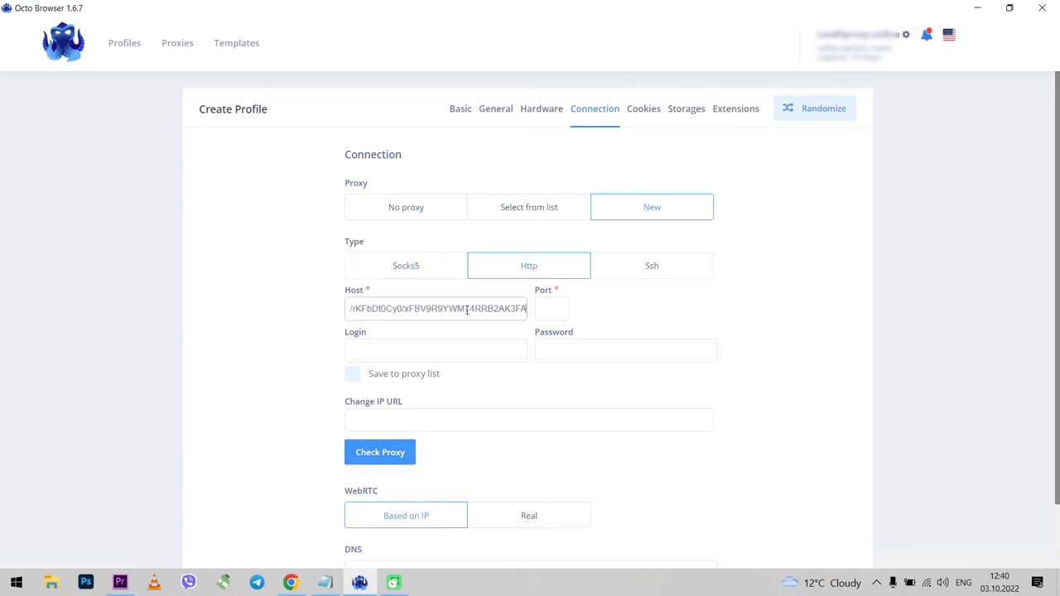
key(ctrl+a)
key(BackSpace)
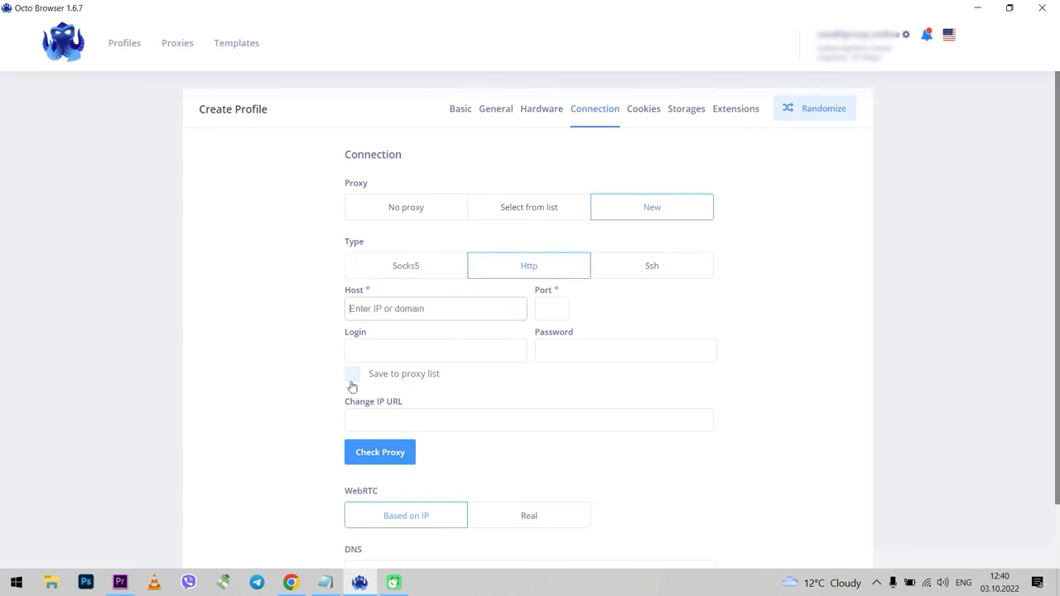
click(352, 377)
click(374, 374)
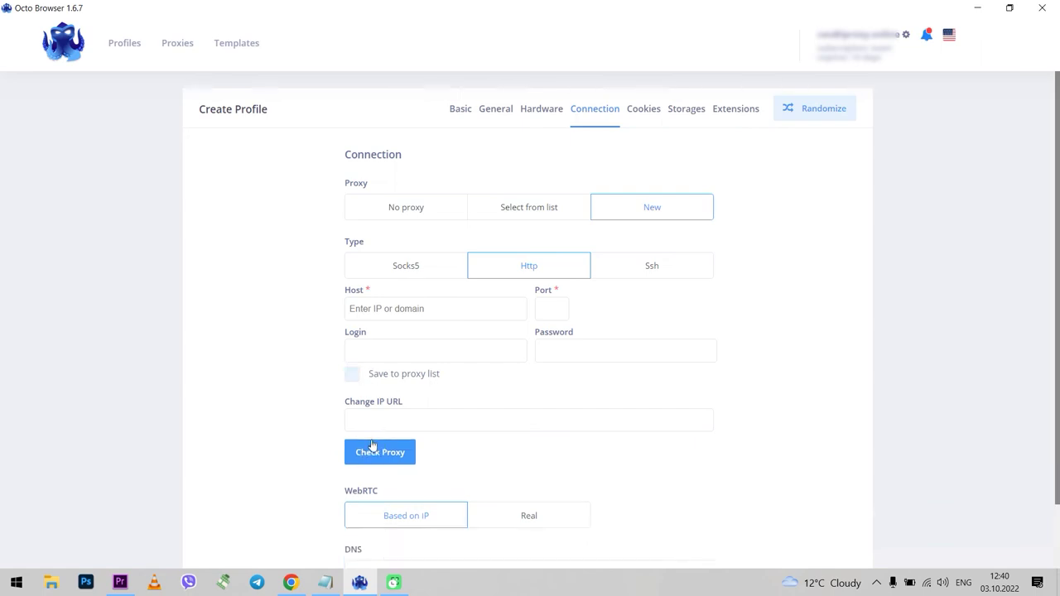
Return to saved proxy 1 and leave WebRTC set to Based on IP.
click(527, 212)
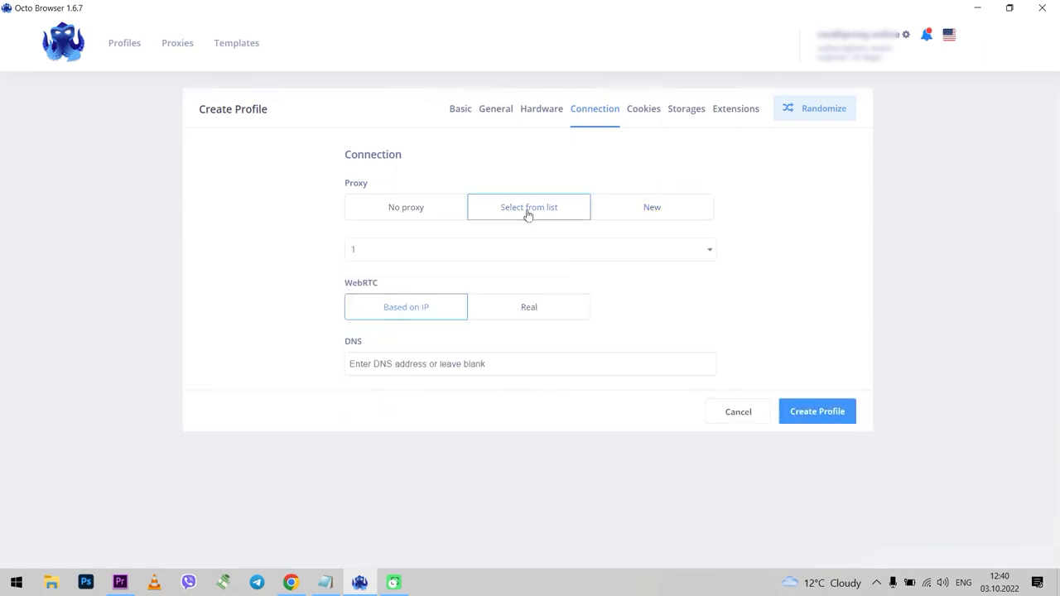
click(409, 254)
click(409, 255)
click(525, 315)
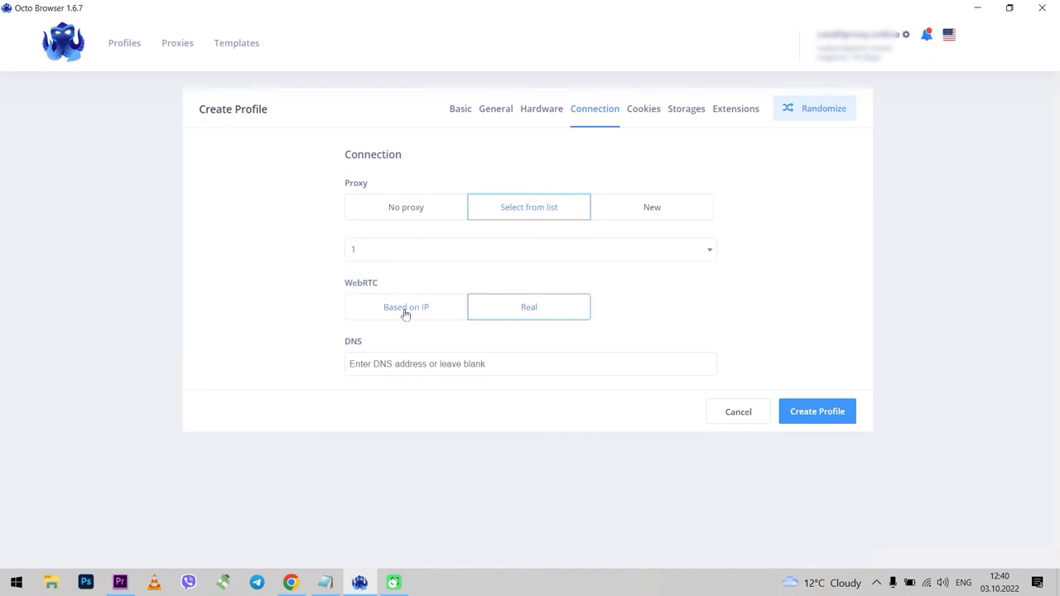
click(404, 311)
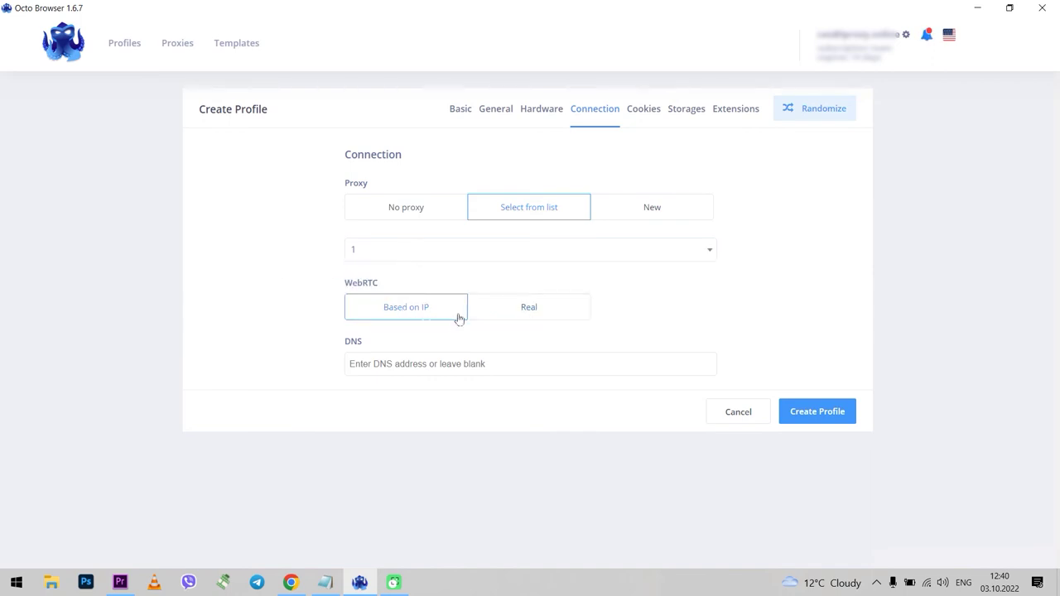
Open an empty text box in the Cookies section and bring up the Notepad file holding the cookies.
click(644, 109)
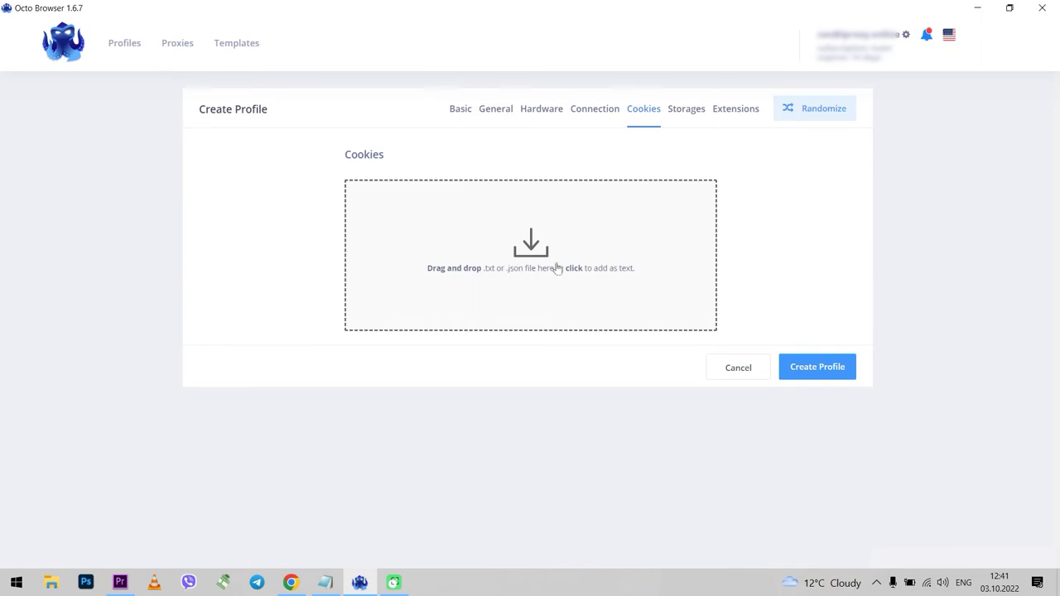
click(506, 269)
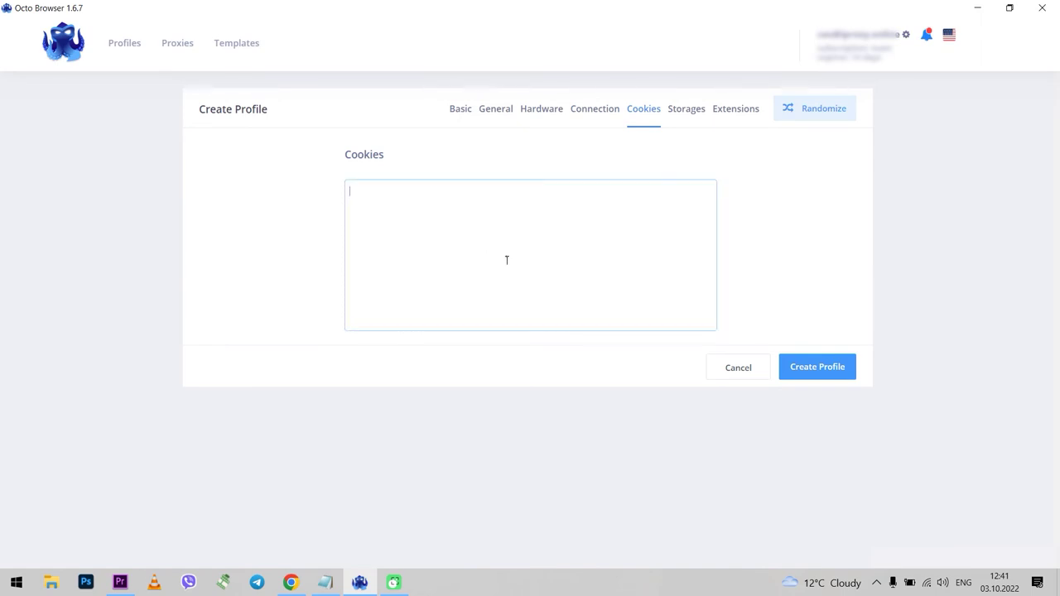
click(325, 582)
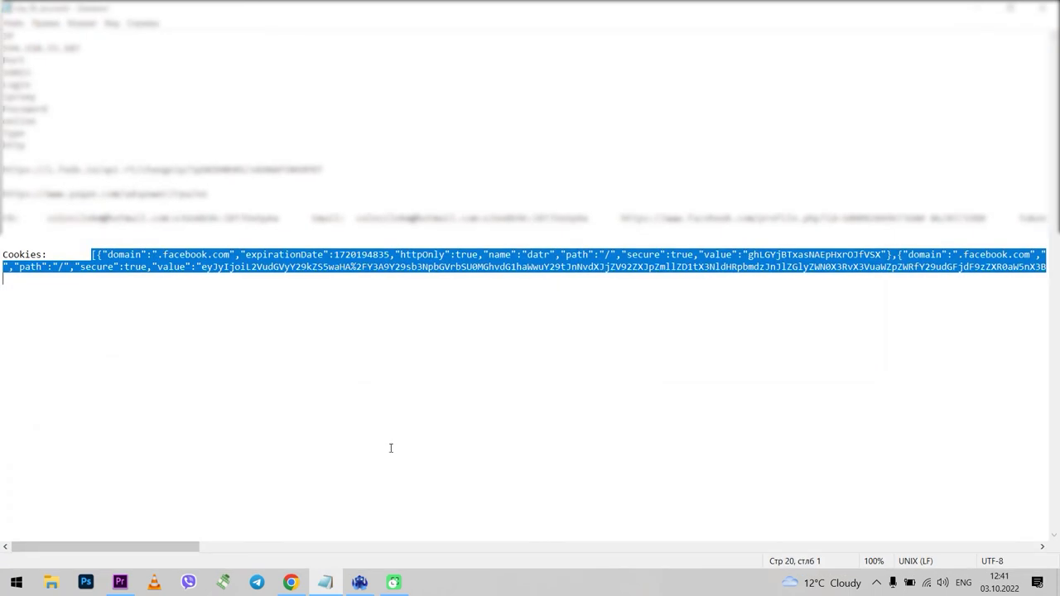
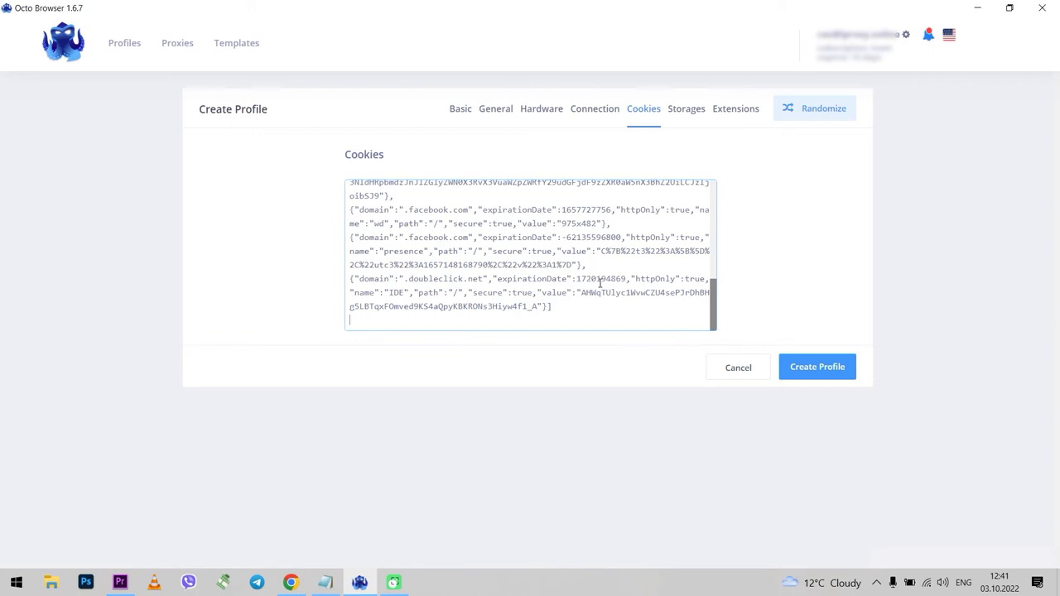
In the profile's Storages settings, turn on Local Storage, History and Service Workers saving.
click(687, 110)
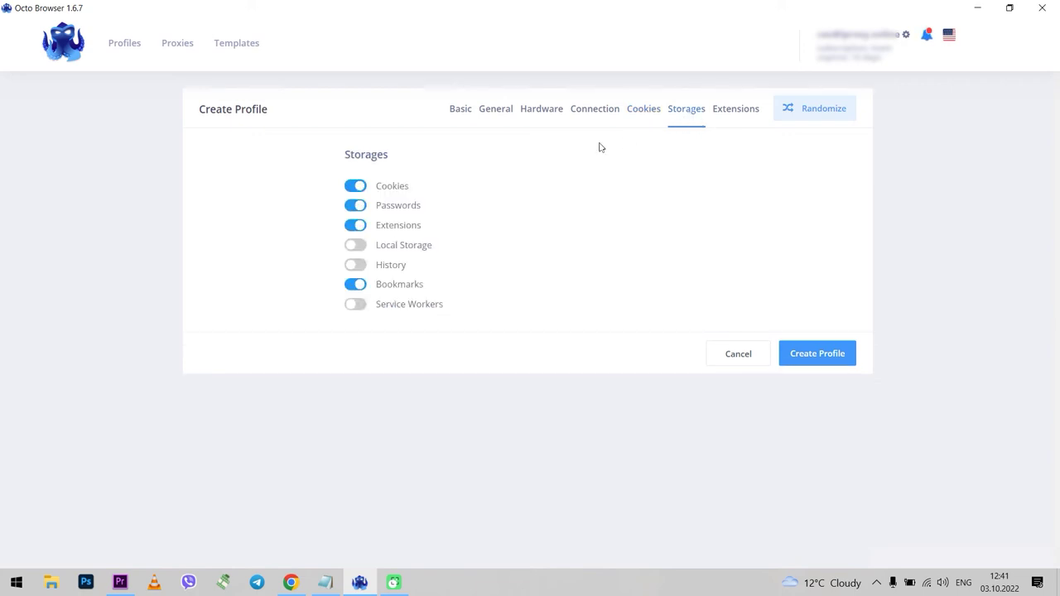
click(351, 246)
click(356, 264)
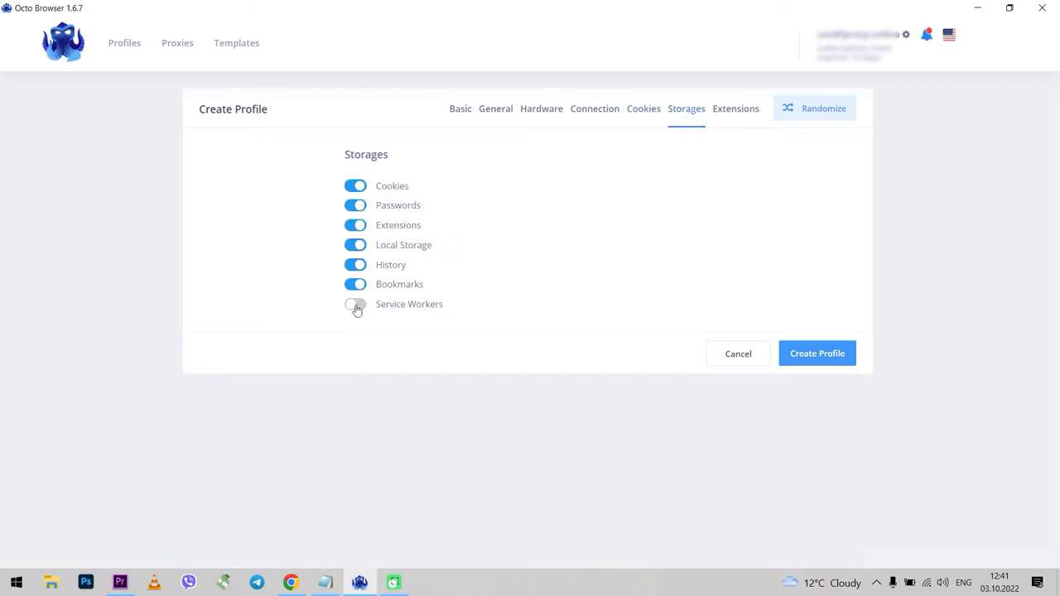
click(356, 304)
Toggle Passwords, Cookies, Extensions, Local Storage and History off and back on, leaving all seven enabled.
click(354, 205)
click(356, 189)
click(355, 206)
click(356, 186)
click(356, 225)
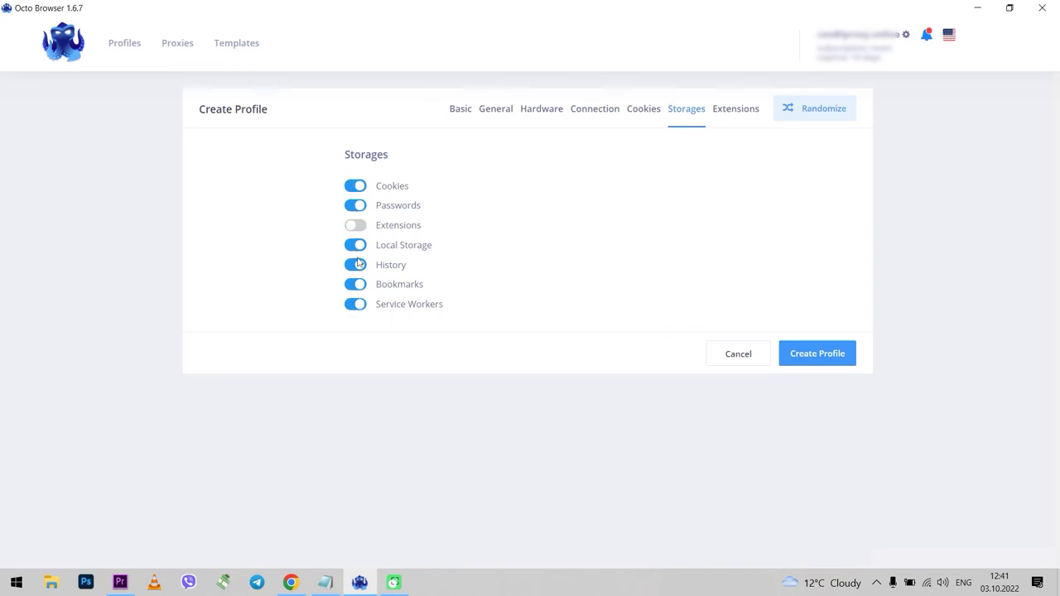
click(356, 243)
click(355, 225)
click(356, 265)
click(356, 245)
click(356, 265)
On the Extensions tab, search for 'ad', then clear the search field.
click(734, 114)
click(427, 188)
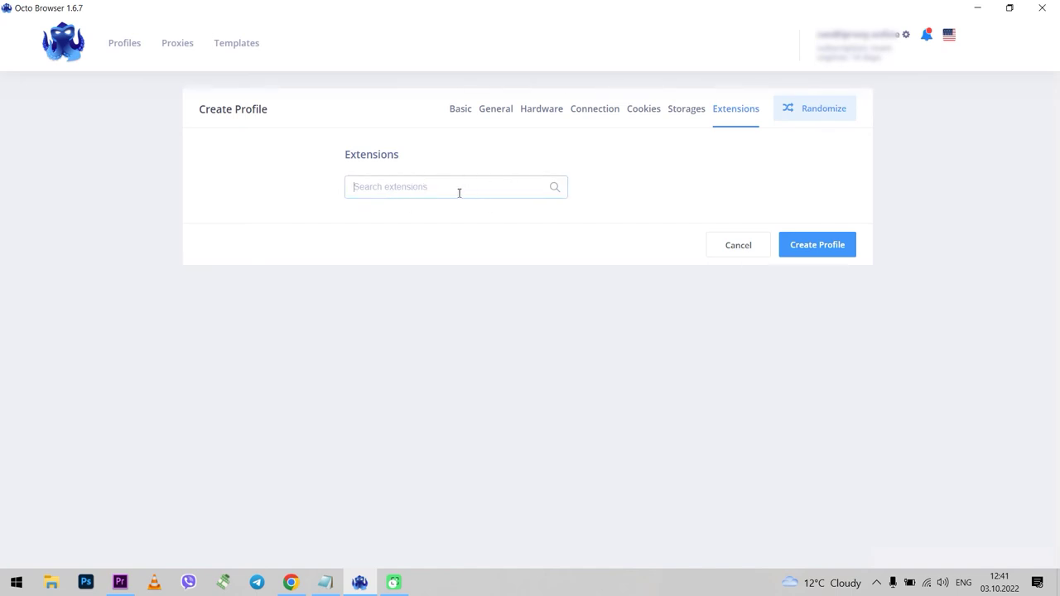
text(ad)
click(554, 190)
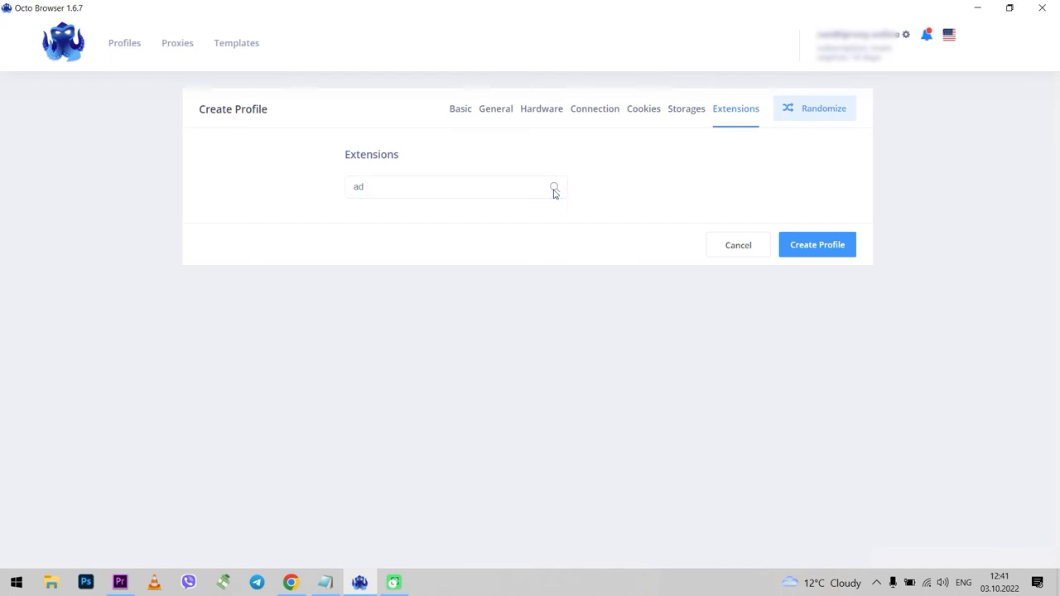
click(425, 192)
key(BackSpace)
key(BackSpace)
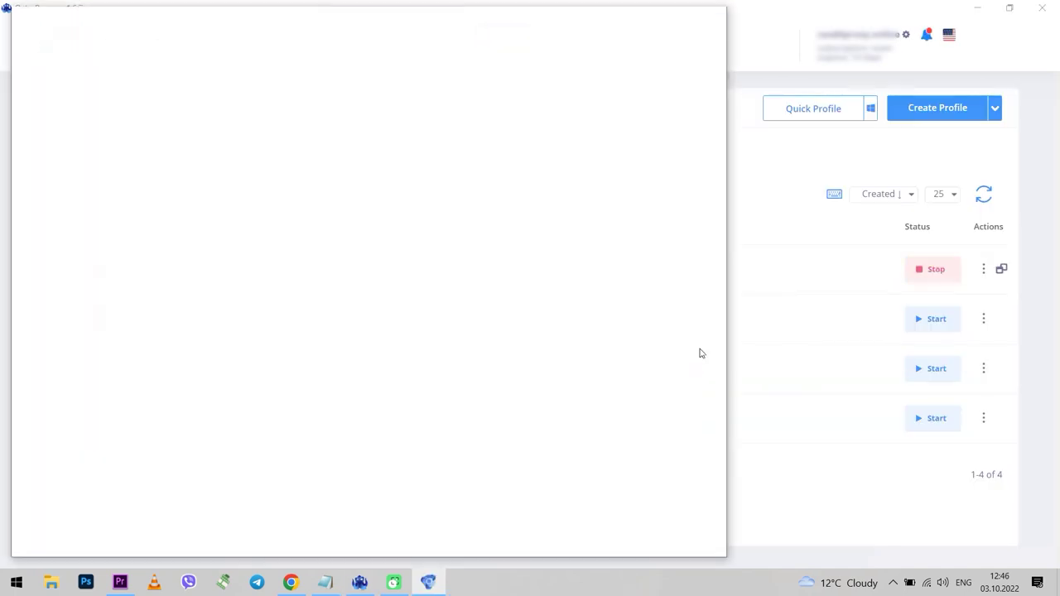
Maximize the 3334 profile's browser window and load whoer.net to check anonymity.
click(679, 17)
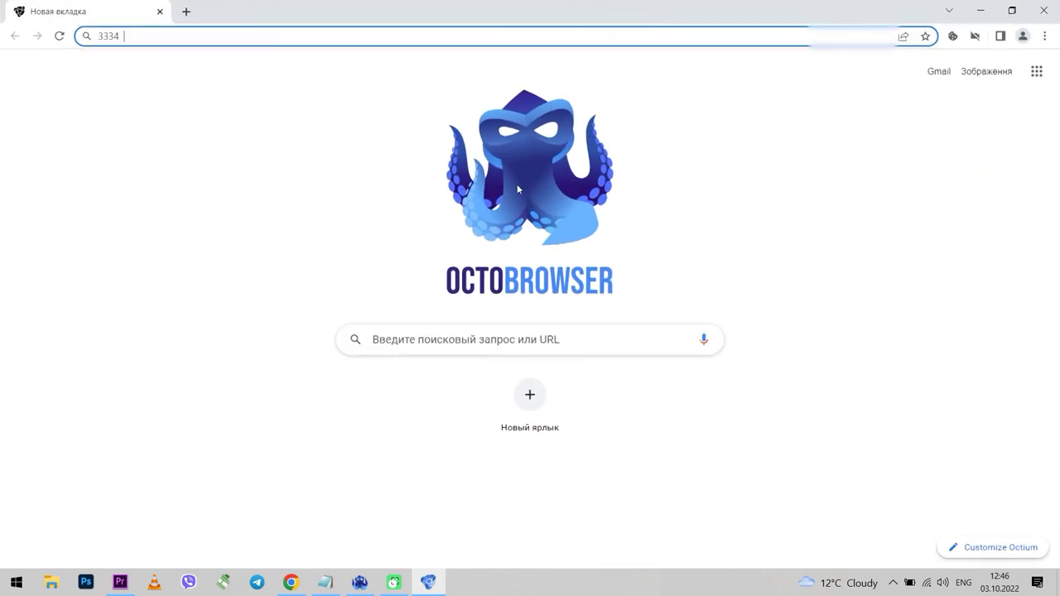
text(whoer.net)
key(Return)
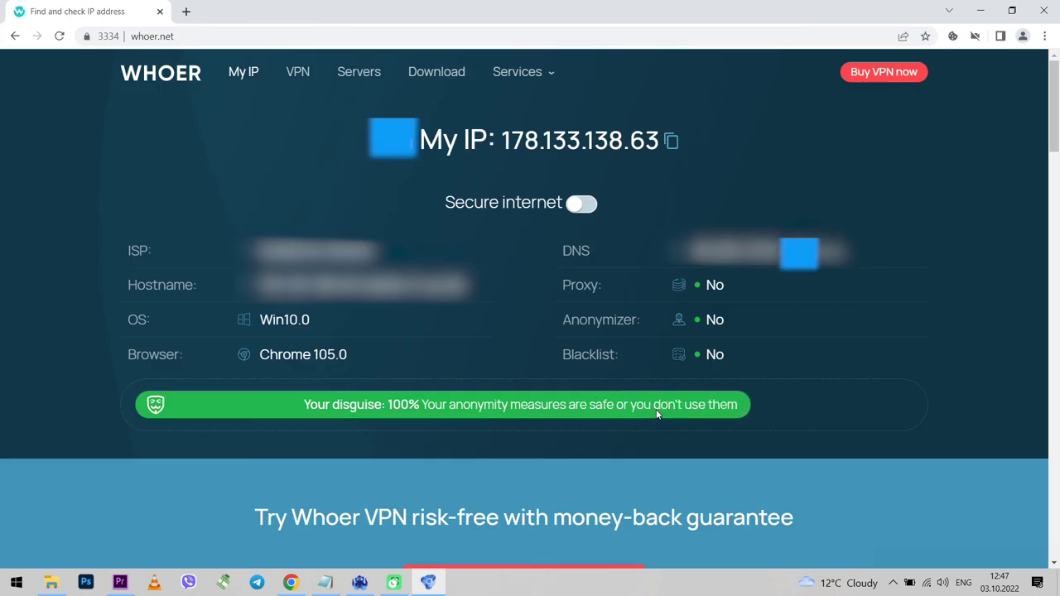
Load pixelscan.net in a new tab, then stop profile 3334 from the Octo profiles list.
key(ctrl+t)
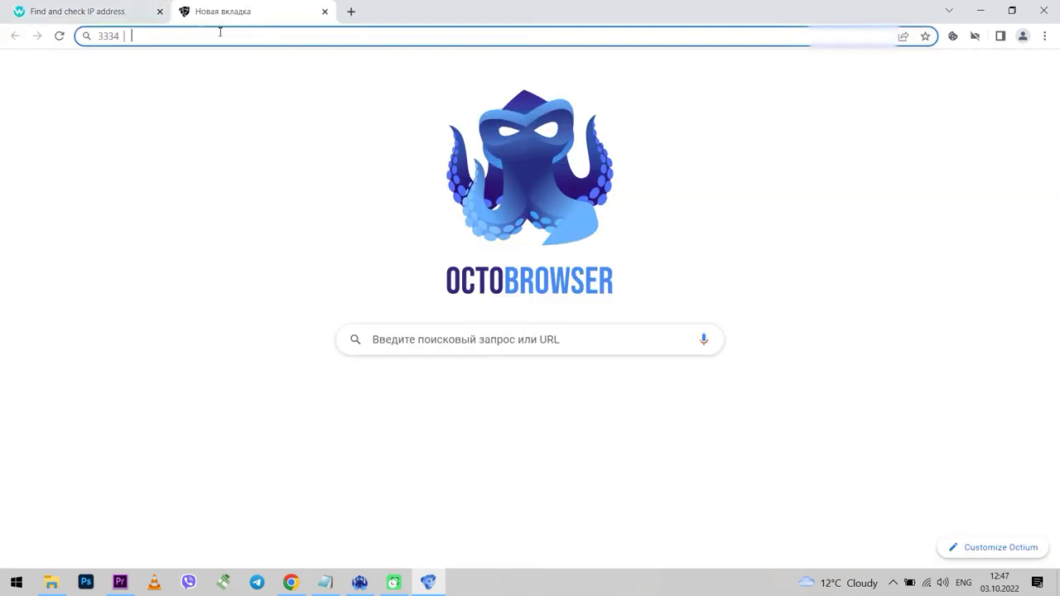
text(pixelscan.net)
key(Return)
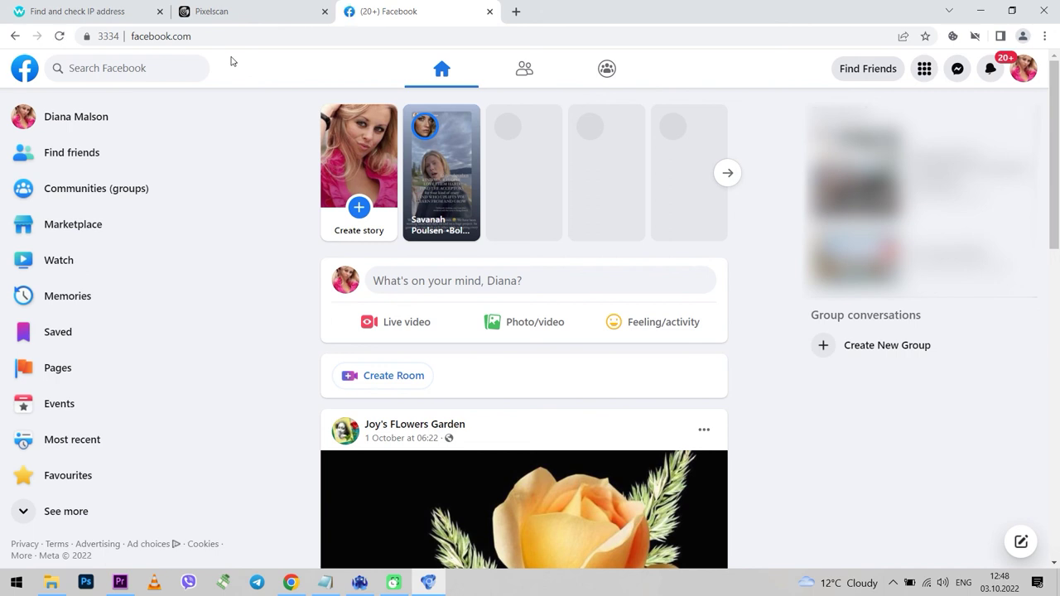
scroll(388, 351, down, 3)
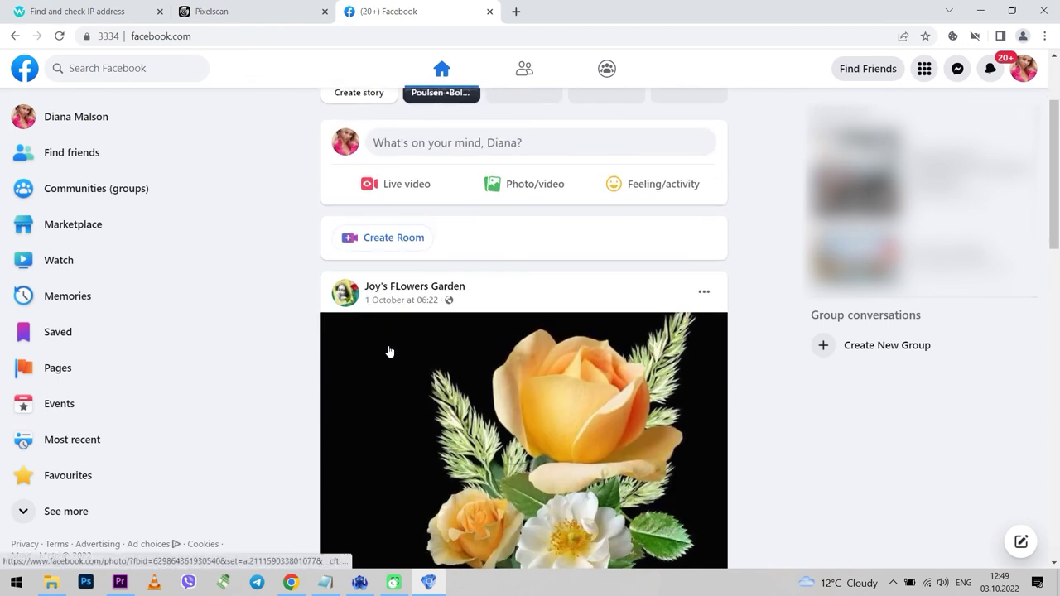
click(359, 582)
click(938, 272)
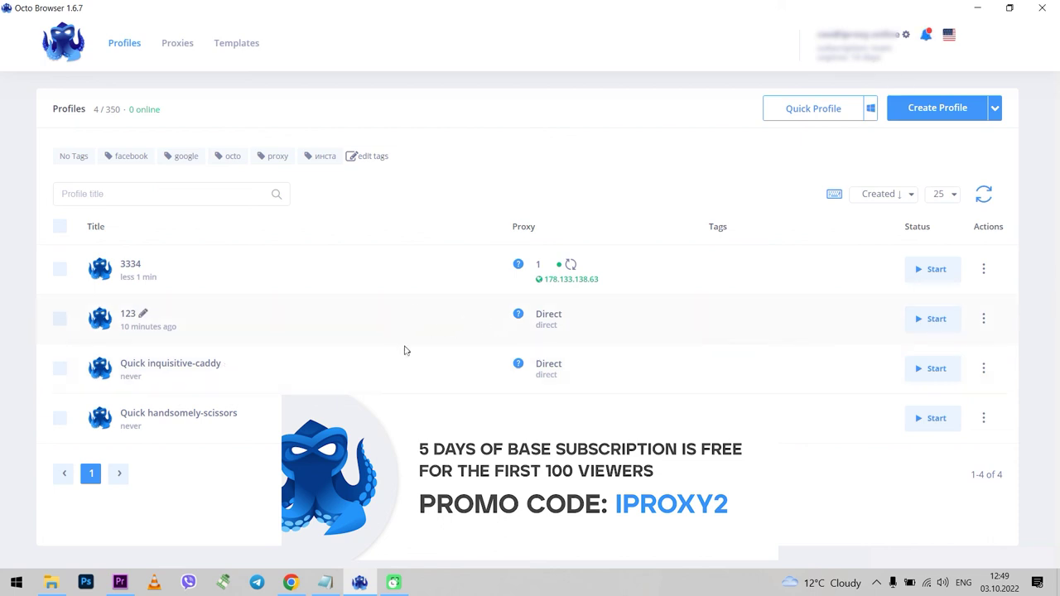
Select the facebook, google, octo, proxy and инста tag filters, leaving no profiles listed.
click(120, 157)
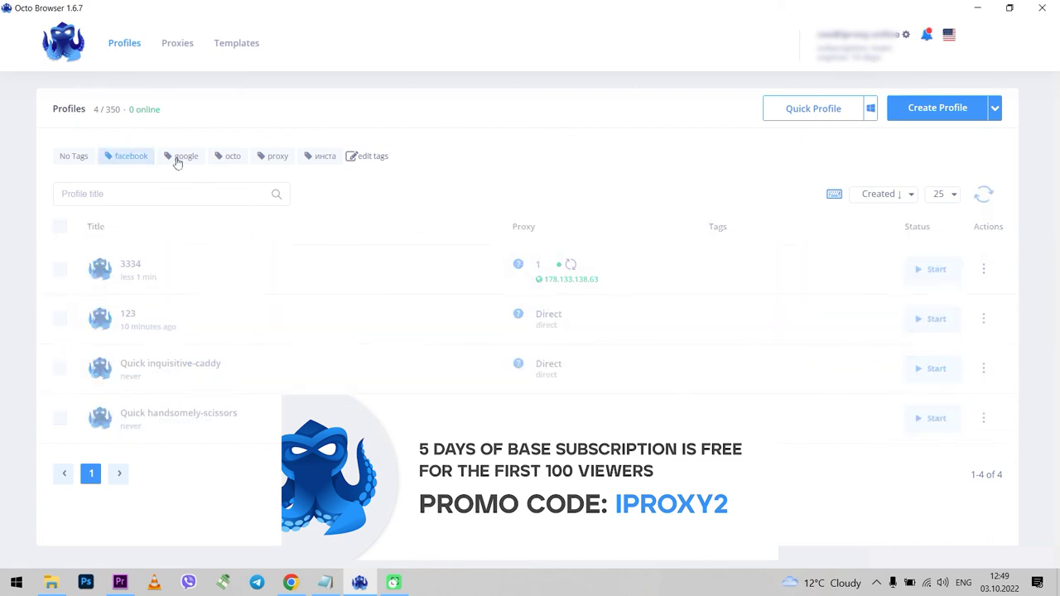
click(180, 157)
click(228, 161)
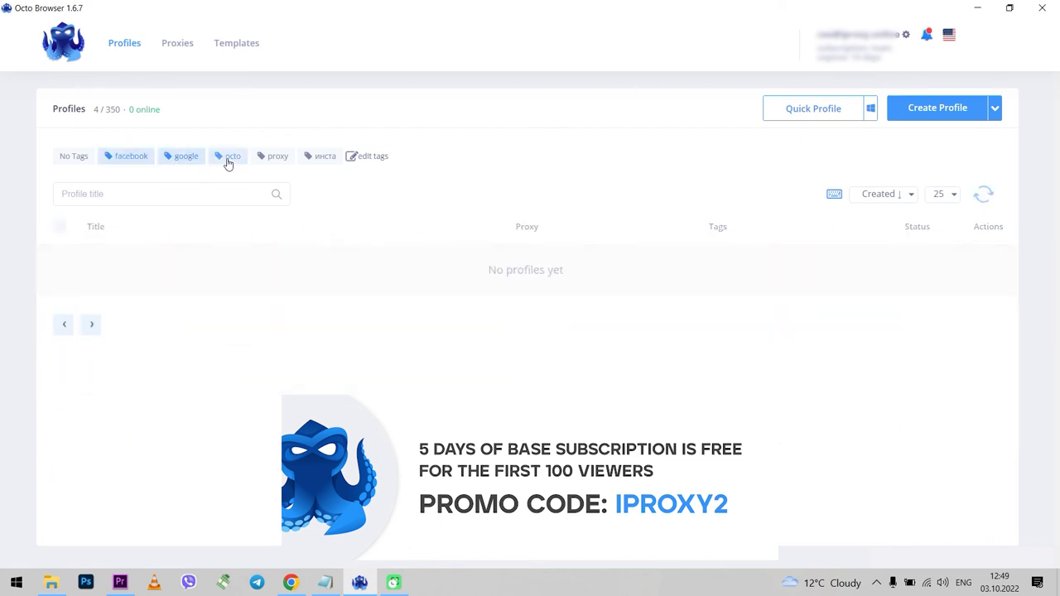
click(273, 159)
click(318, 160)
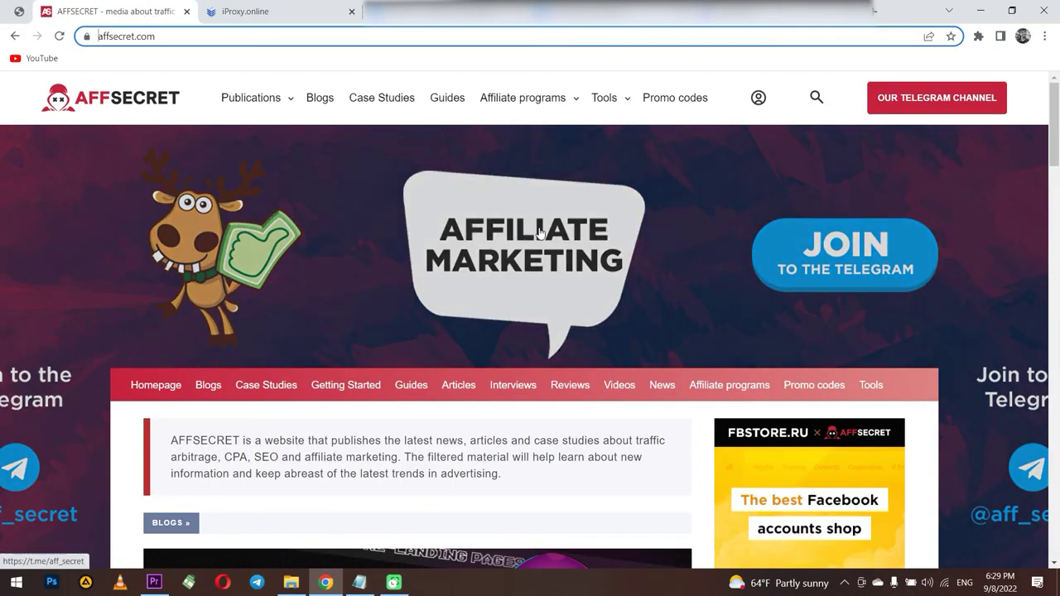
Scroll through the affsecret.com homepage, looking over the Publications and Tools menus along the way.
scroll(537, 234, down, 2)
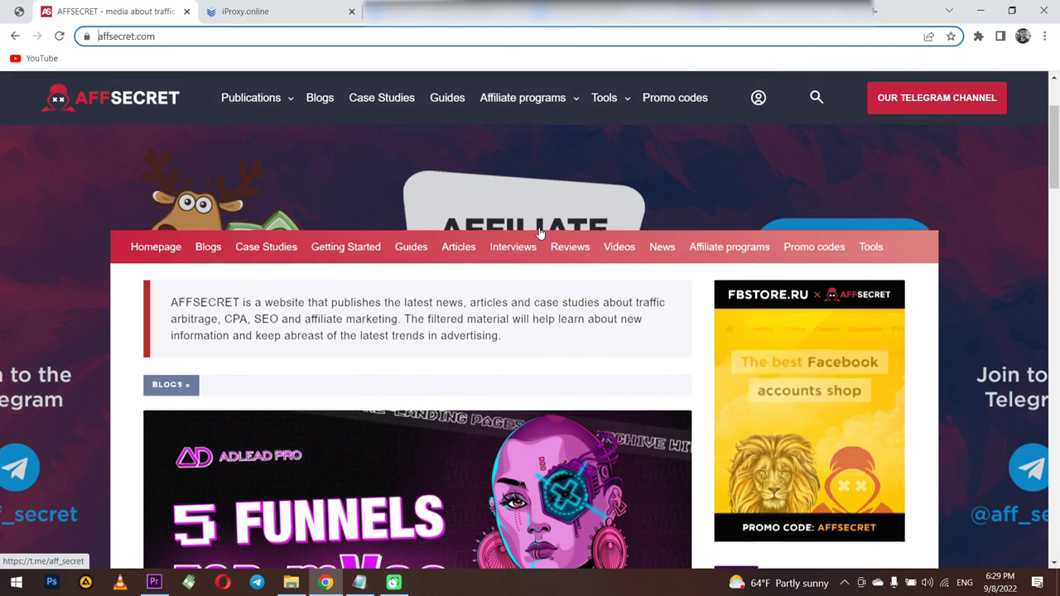
scroll(539, 233, down, 2)
scroll(540, 233, down, 2)
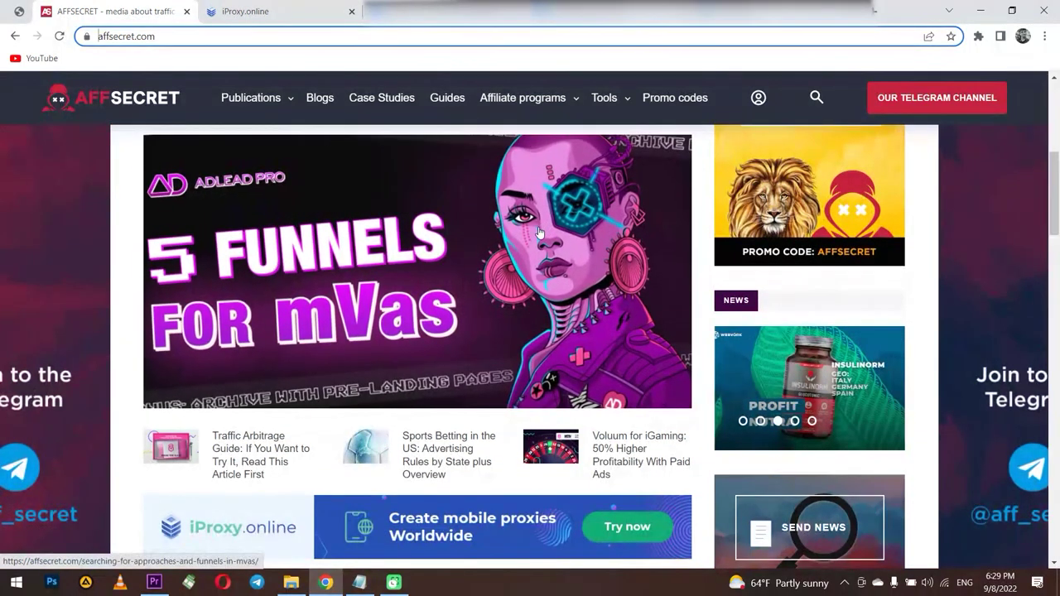
scroll(540, 233, down, 2)
scroll(539, 232, down, 1)
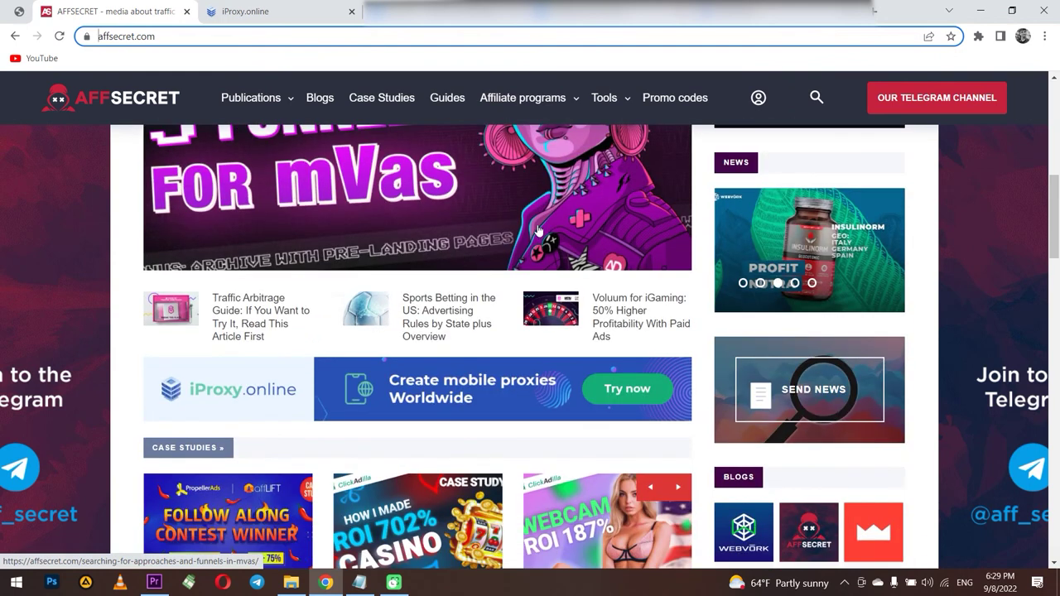
scroll(538, 230, down, 3)
scroll(538, 230, down, 1)
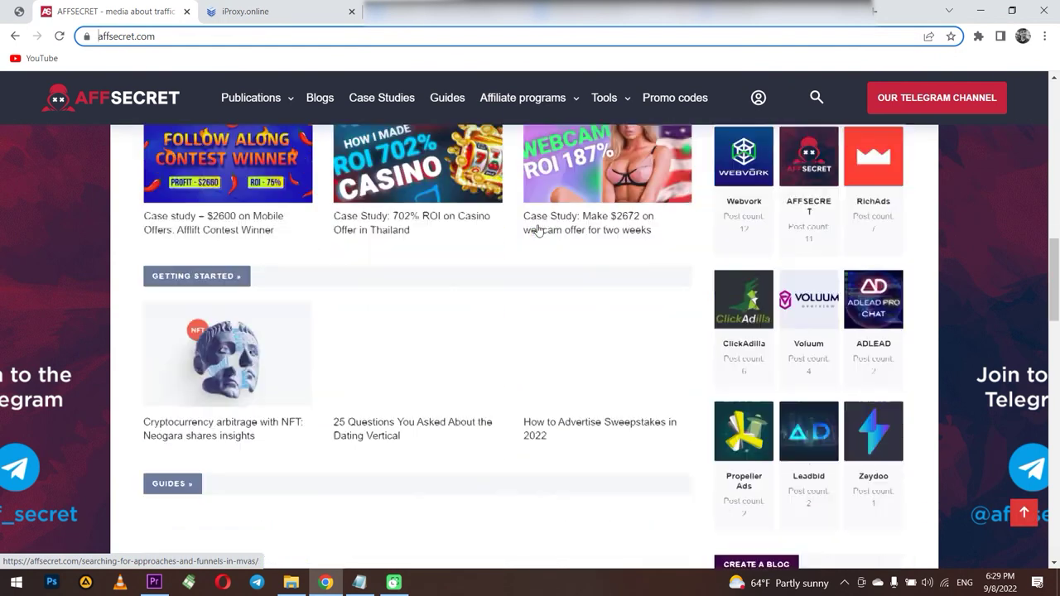
scroll(539, 230, down, 1)
scroll(538, 231, down, 3)
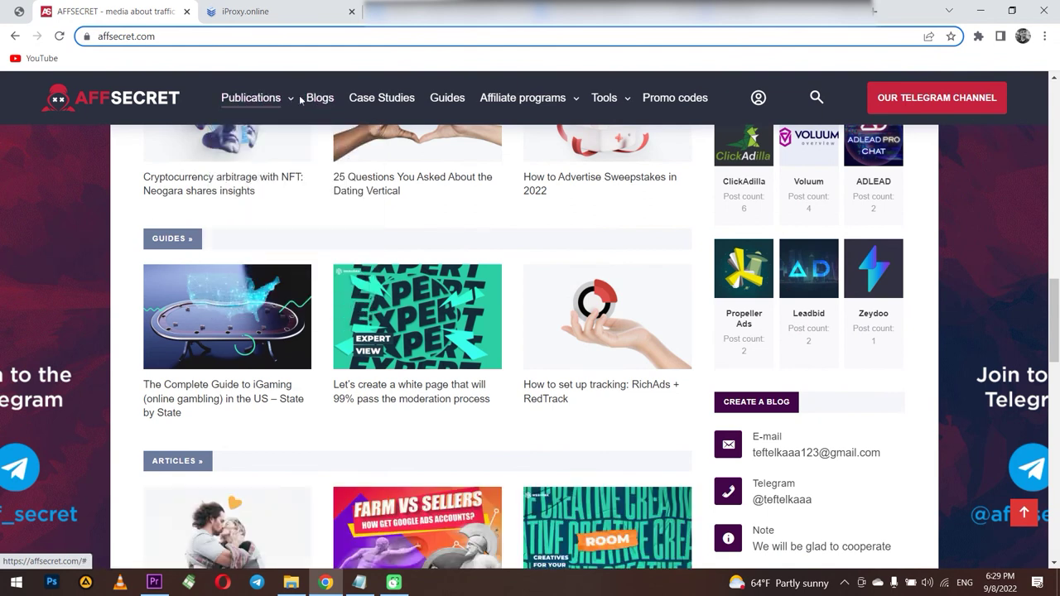
mouse_move(269, 99)
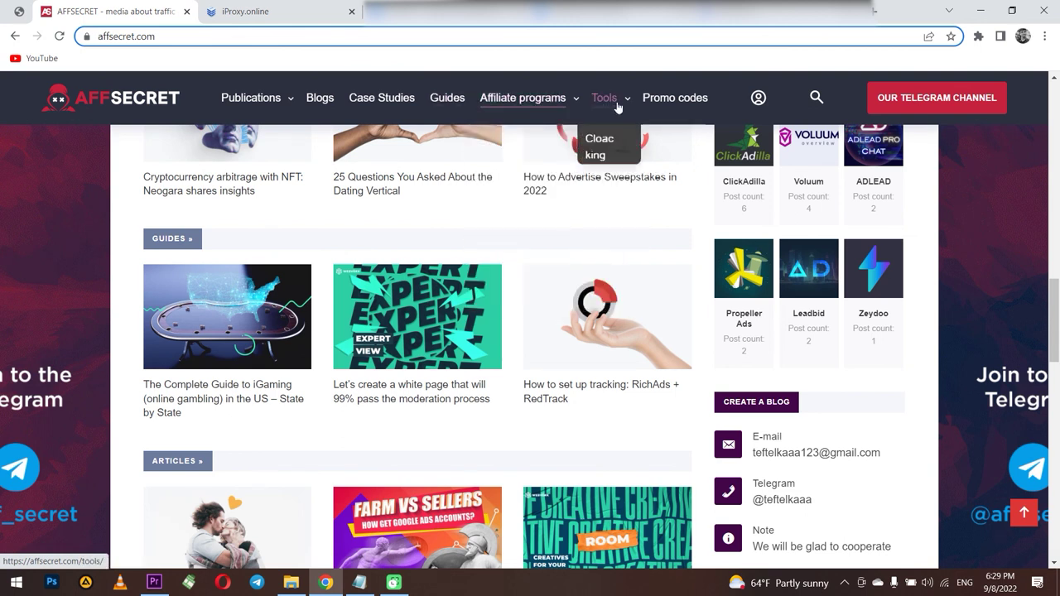
mouse_move(628, 101)
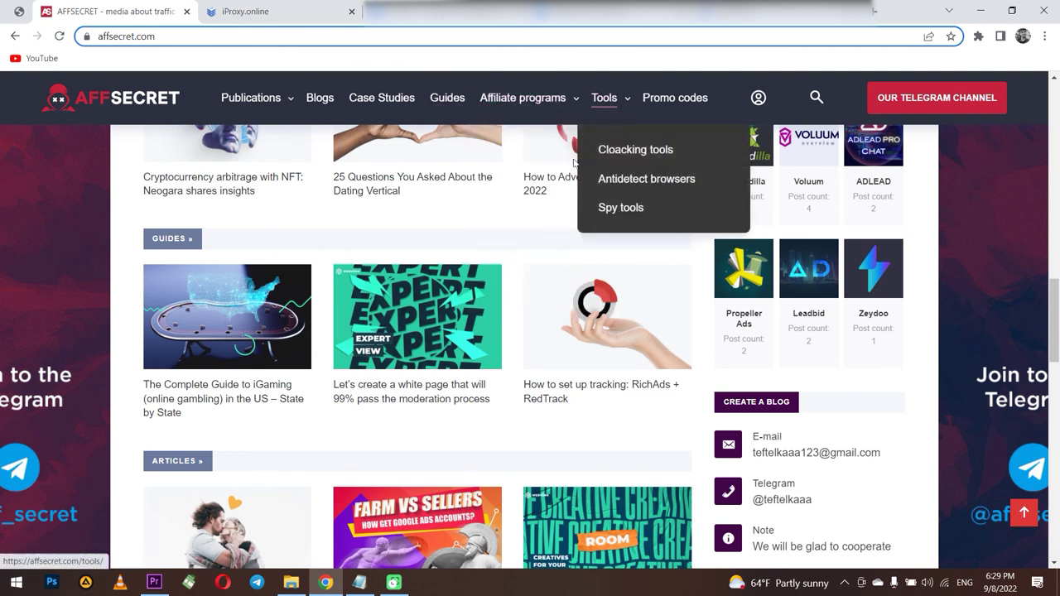
scroll(553, 190, down, 4)
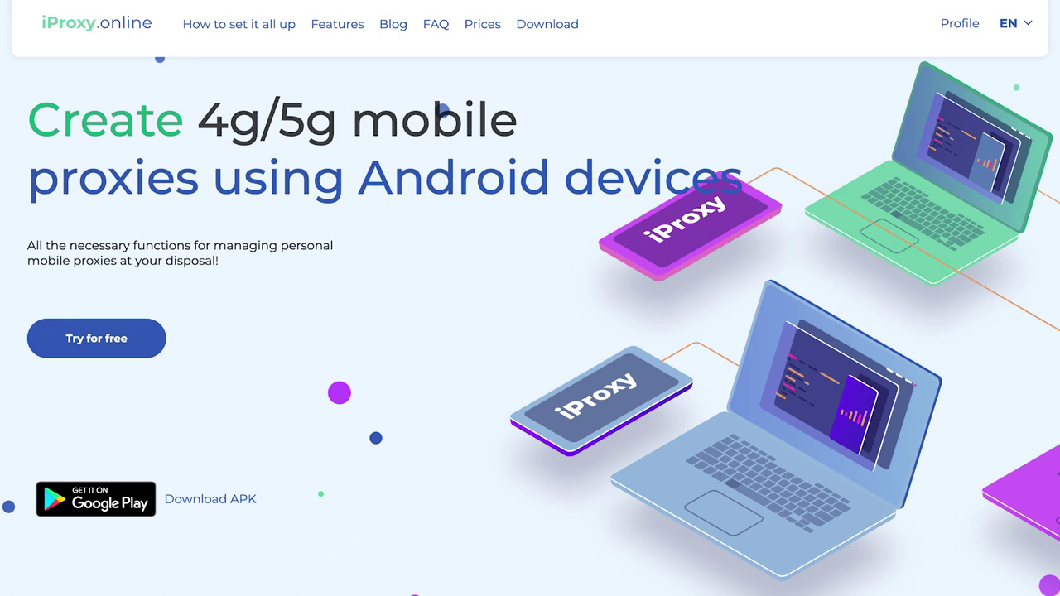